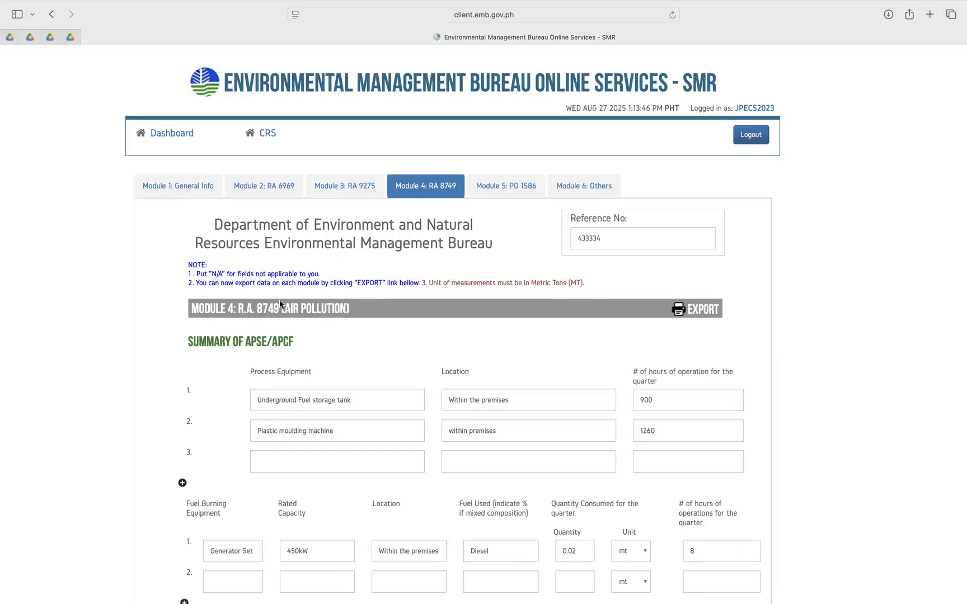
Look through the Module 4 air pollution form, from the APSE/APCF summary and treatment costs to the detailed air emission report.
scroll(279, 304, "down", 2)
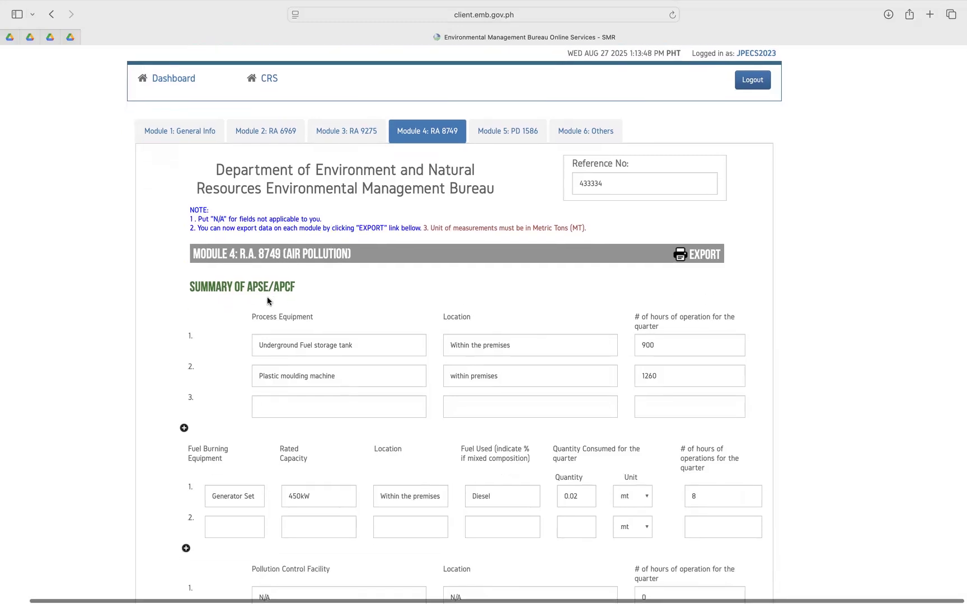
scroll(258, 271, "up", 3)
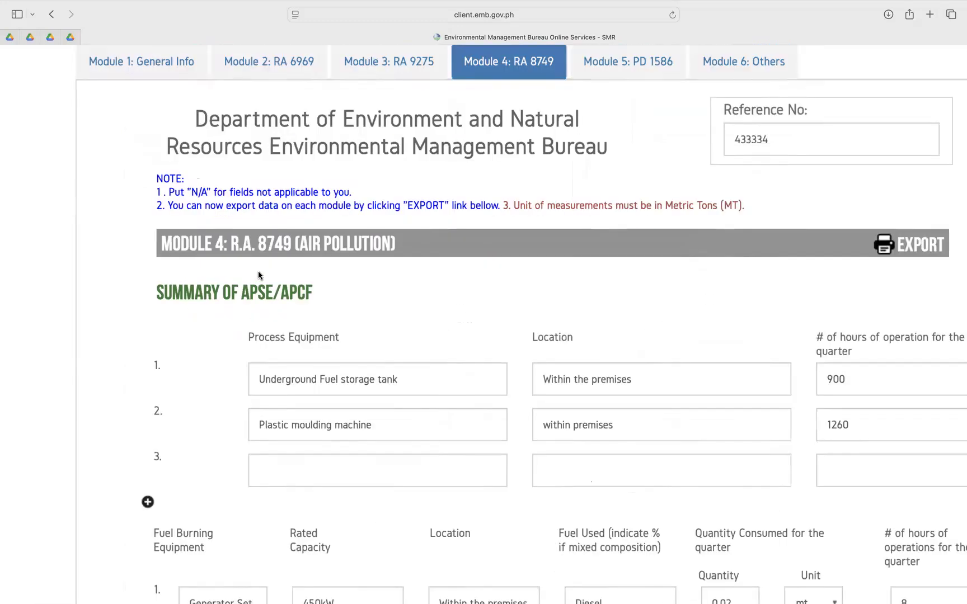
scroll(258, 273, "down", 3)
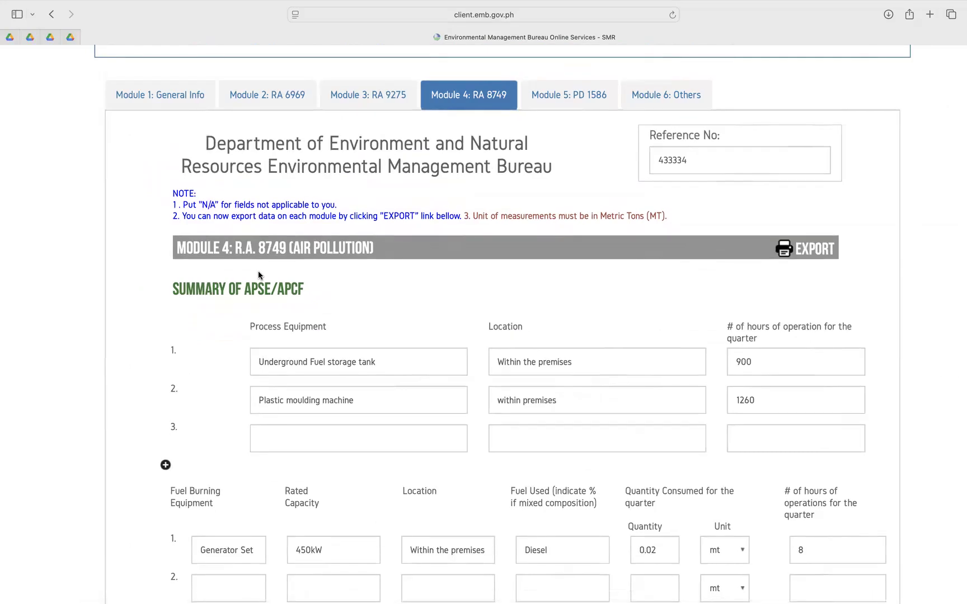
scroll(258, 272, "down", 1)
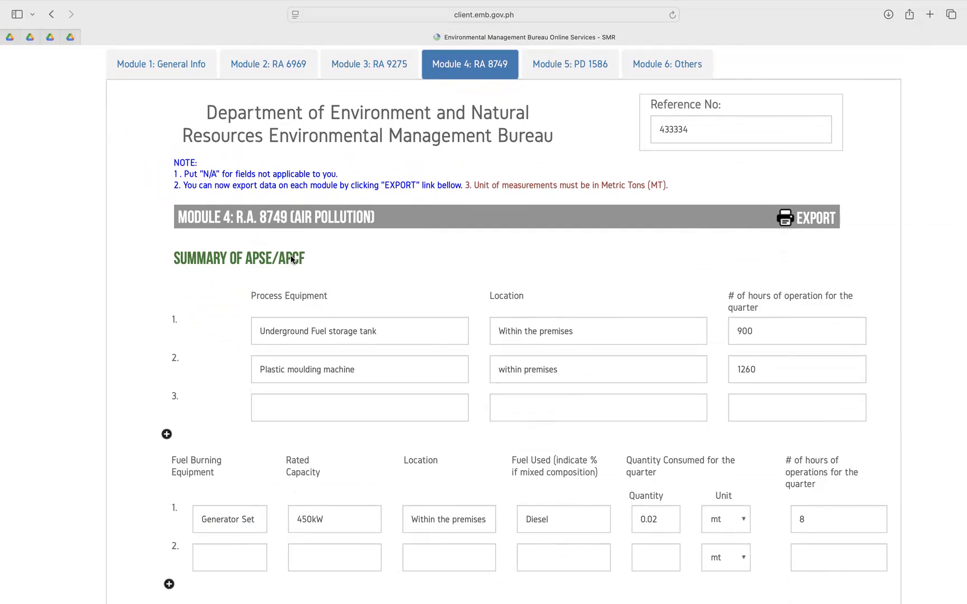
scroll(291, 259, "down", 3)
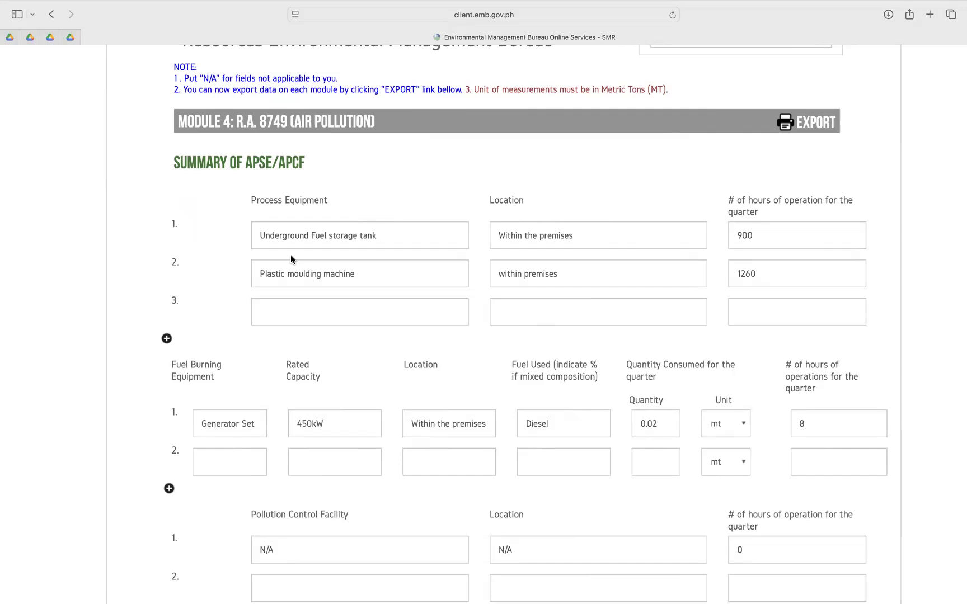
scroll(290, 256, "down", 5)
scroll(291, 255, "down", 8)
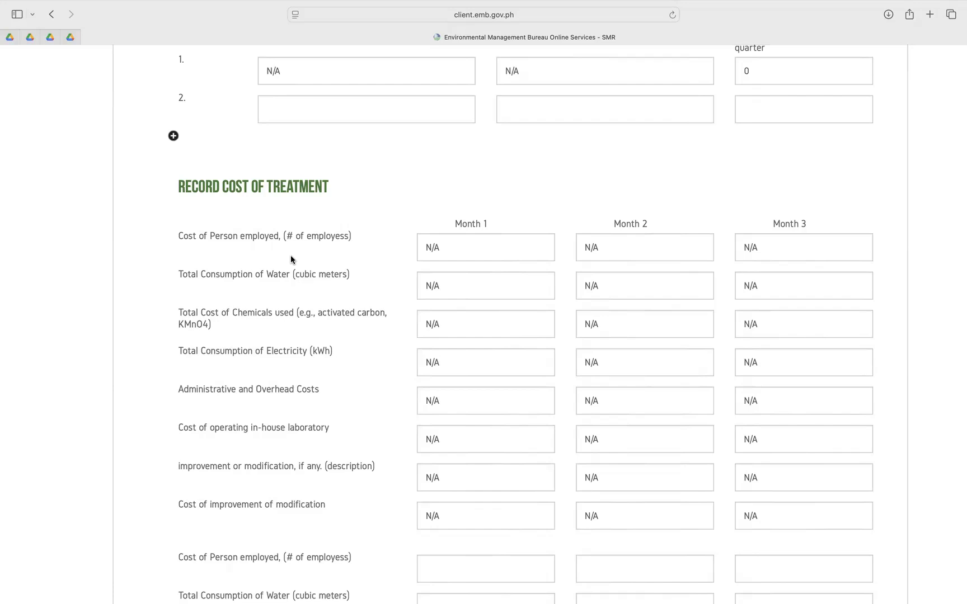
scroll(291, 259, "down", 6)
scroll(291, 257, "down", 12)
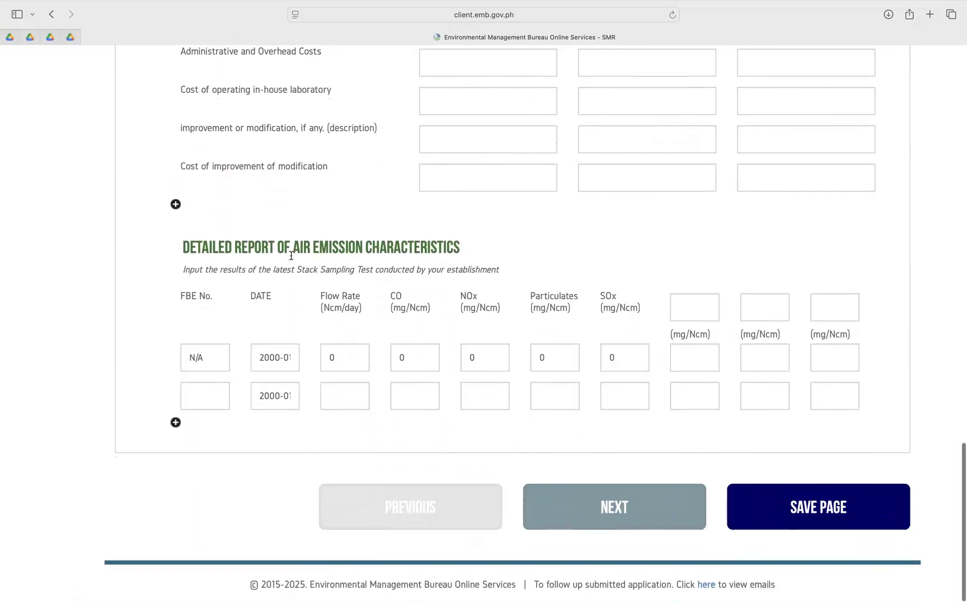
scroll(290, 255, "left", 2)
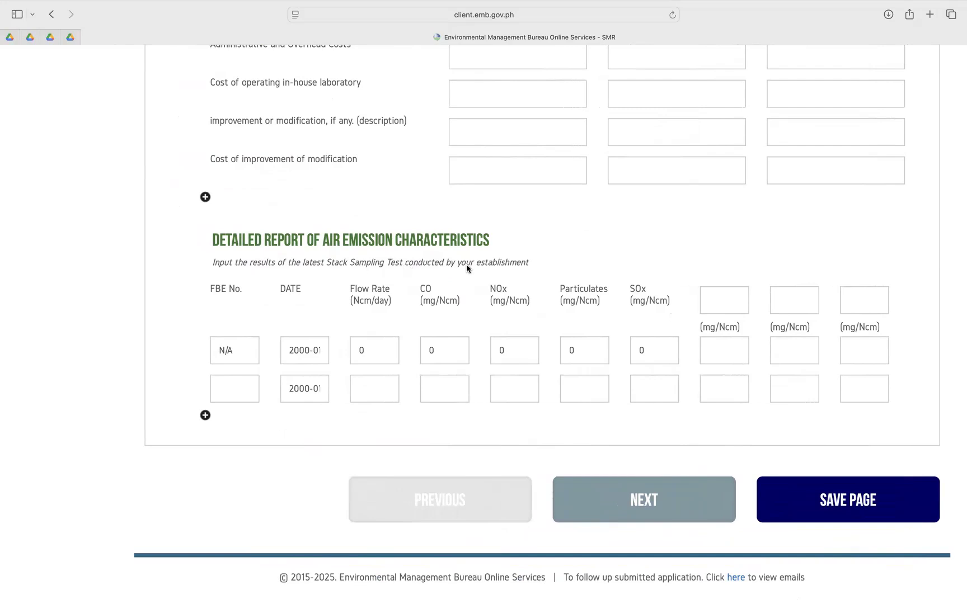
Return to the Summary of APSE/APCF and examine its process equipment and fuel burning equipment sections.
scroll(466, 265, "up", 20)
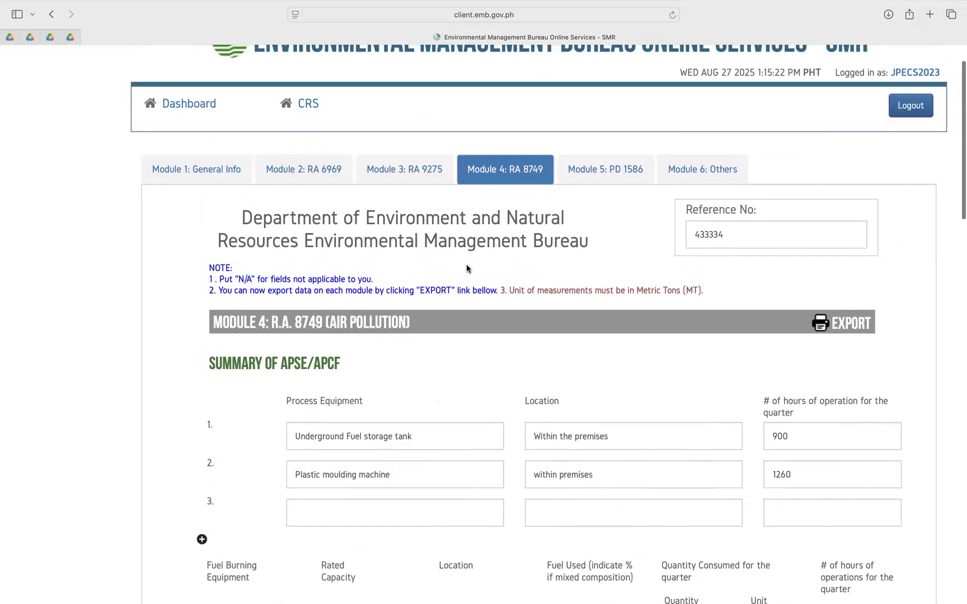
scroll(466, 270, "down", 5)
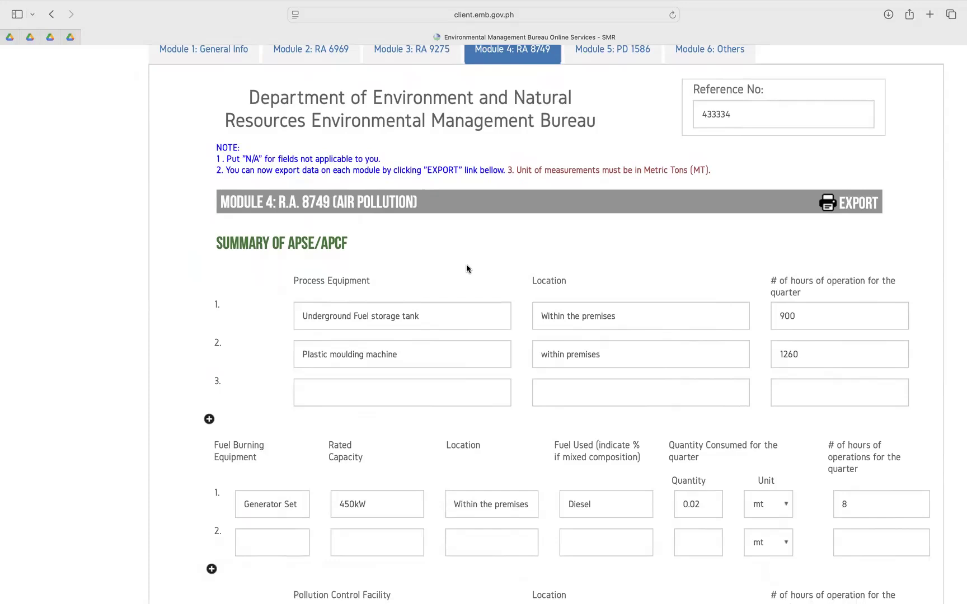
scroll(466, 269, "down", 1)
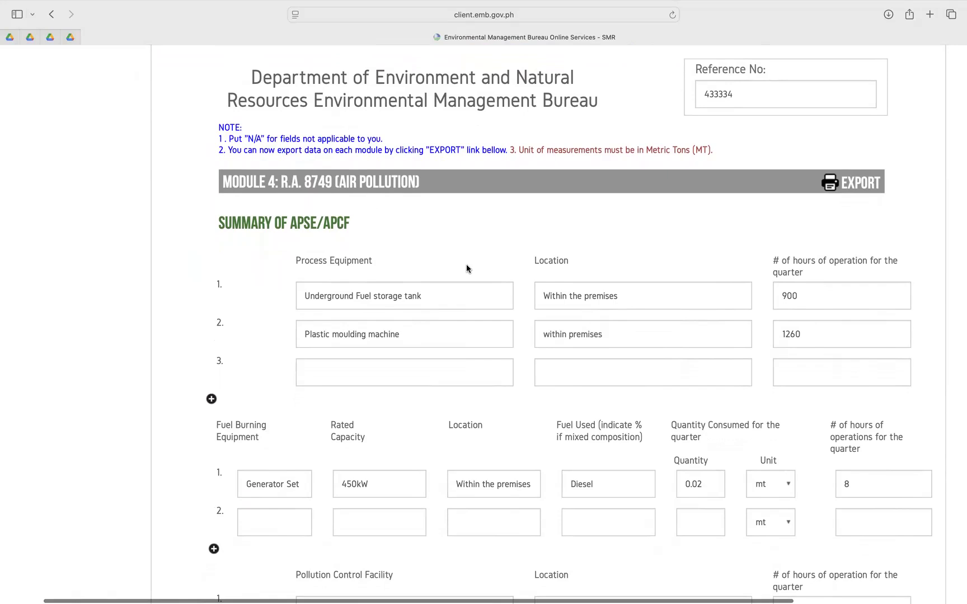
scroll(367, 255, "up", 3)
scroll(366, 249, "right", 2)
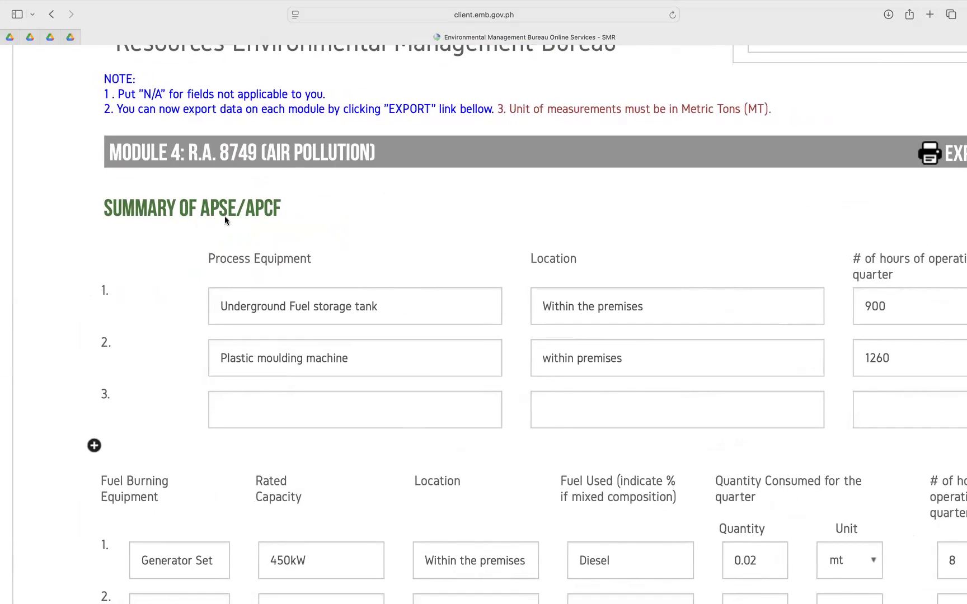
scroll(300, 221, "down", 3)
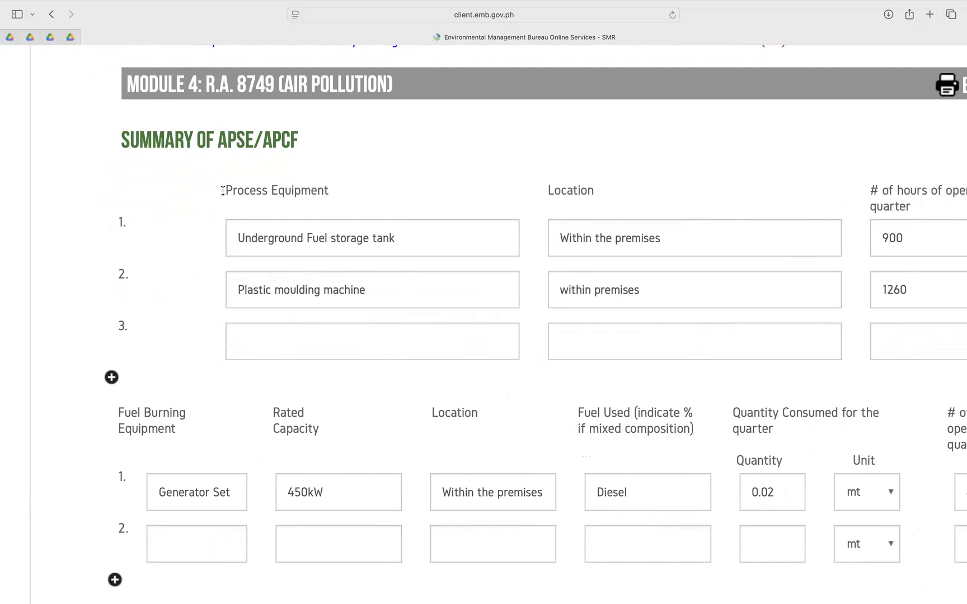
left_click_drag(223, 190, 329, 190)
scroll(278, 225, "down", 3)
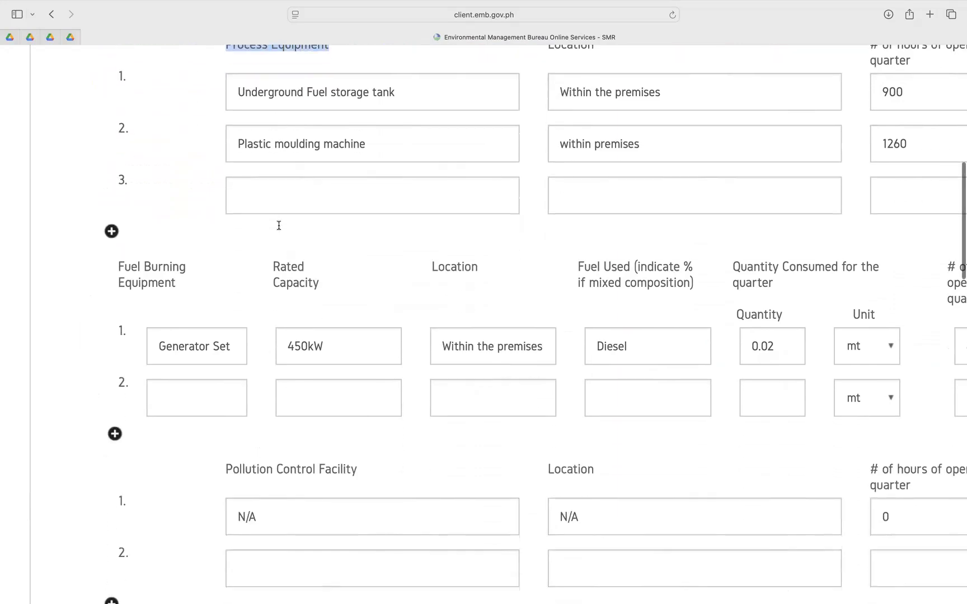
scroll(134, 272, "down", 1)
left_click_drag(119, 244, 183, 259)
scroll(348, 240, "up", 4)
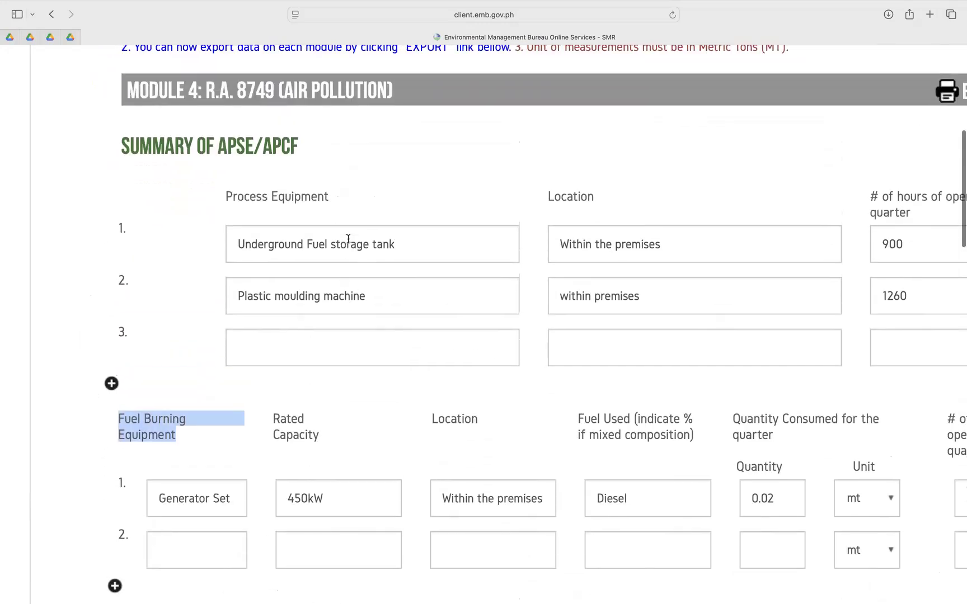
Examine the first process equipment row, checking its equipment name, location and hours of operation for the quarter.
scroll(349, 239, "right", 5)
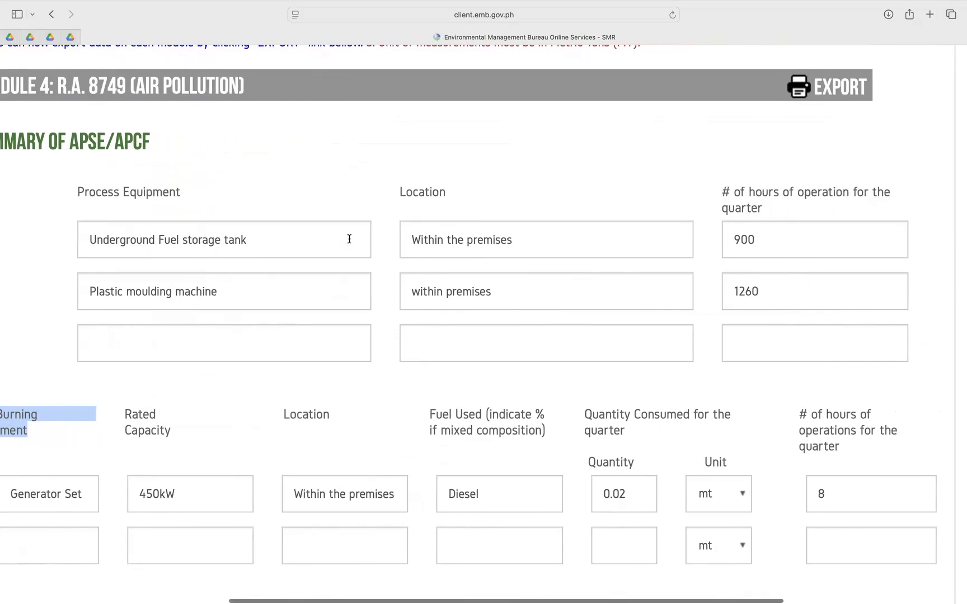
scroll(349, 239, "left", 2)
scroll(349, 239, "right", 2)
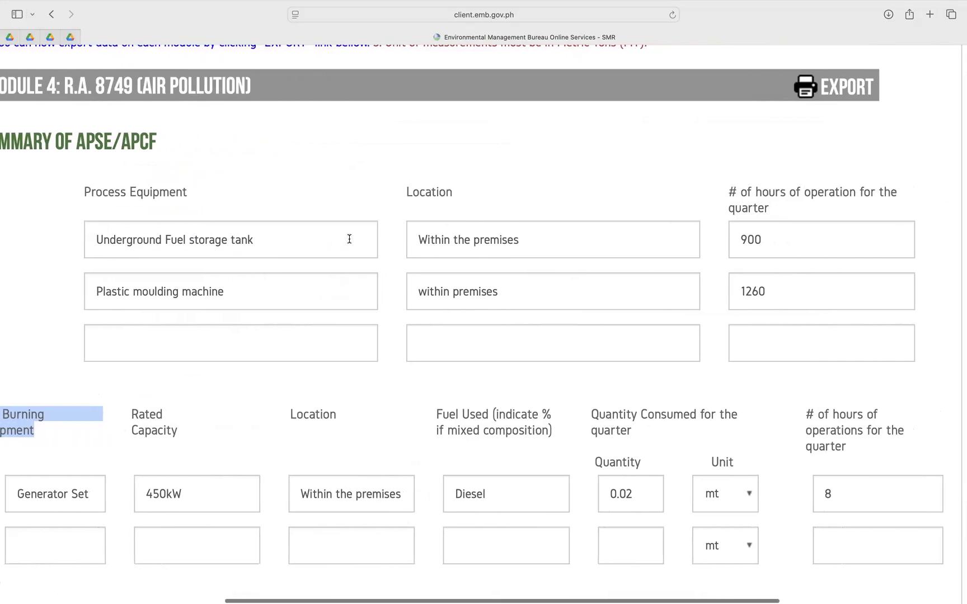
scroll(350, 239, "left", 2)
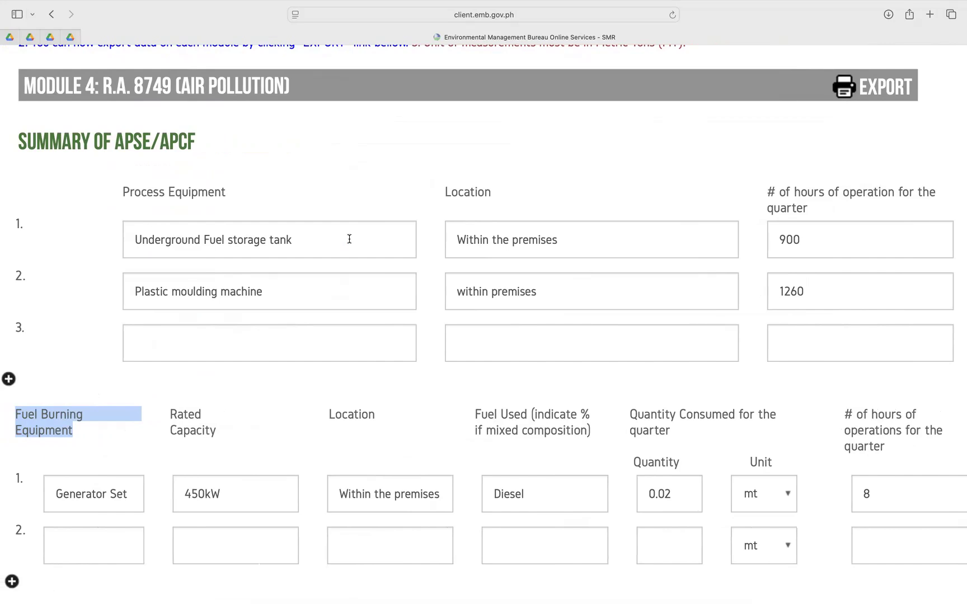
scroll(358, 240, "left", 1)
left_click(313, 242)
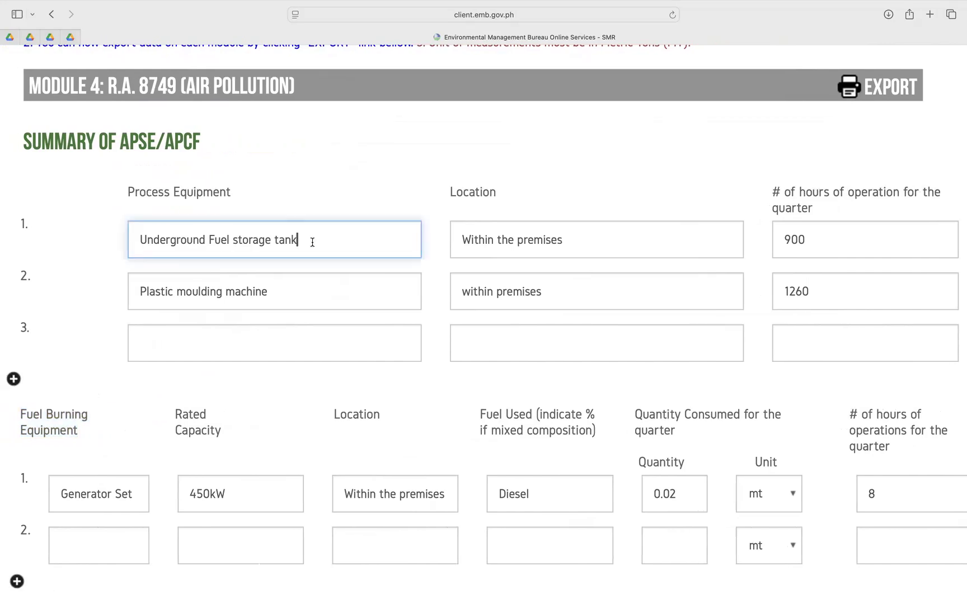
left_click_drag(312, 242, 110, 247)
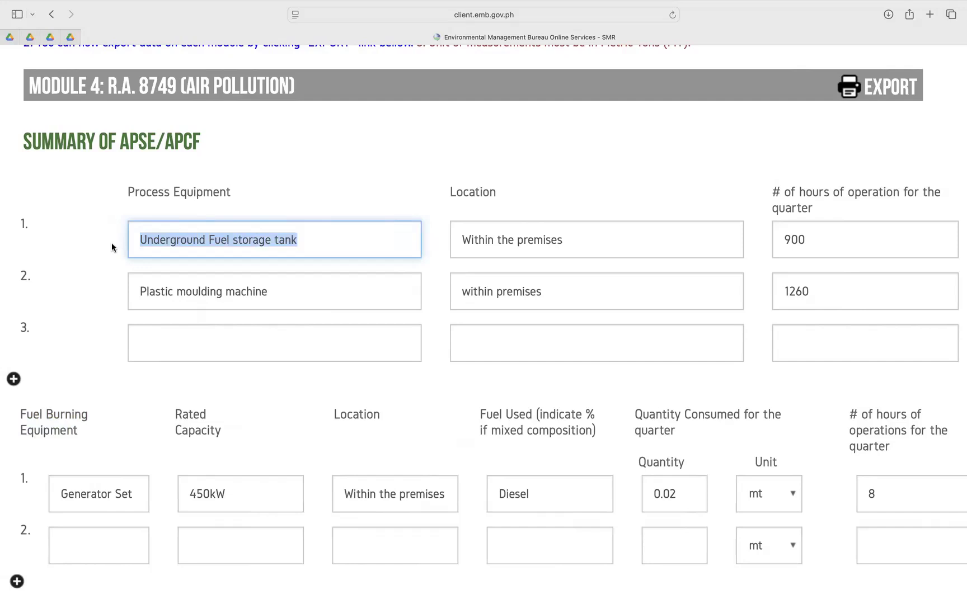
scroll(560, 241, "left", 1)
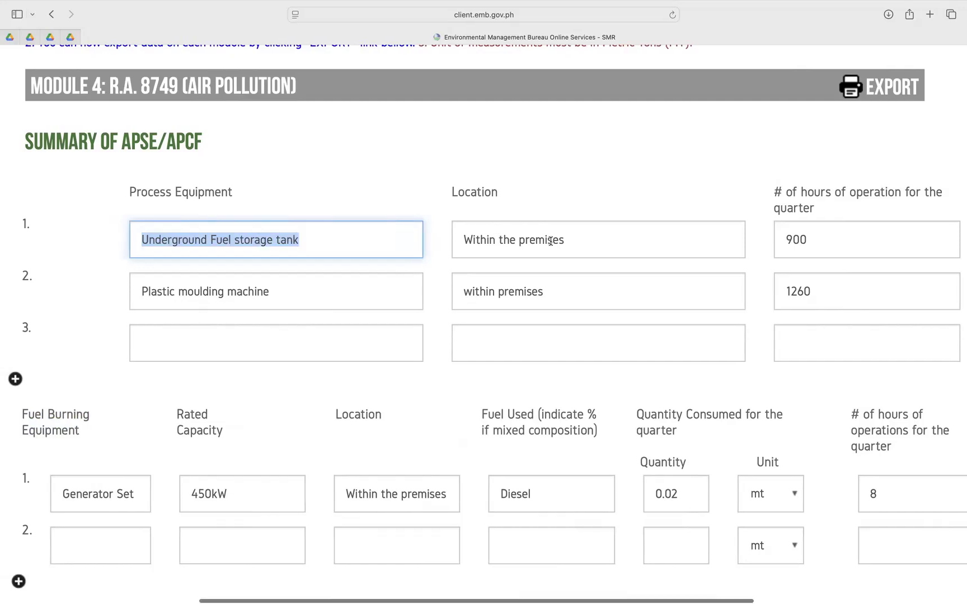
left_click(565, 241)
left_click_drag(565, 240, 451, 241)
scroll(451, 241, "left", 2)
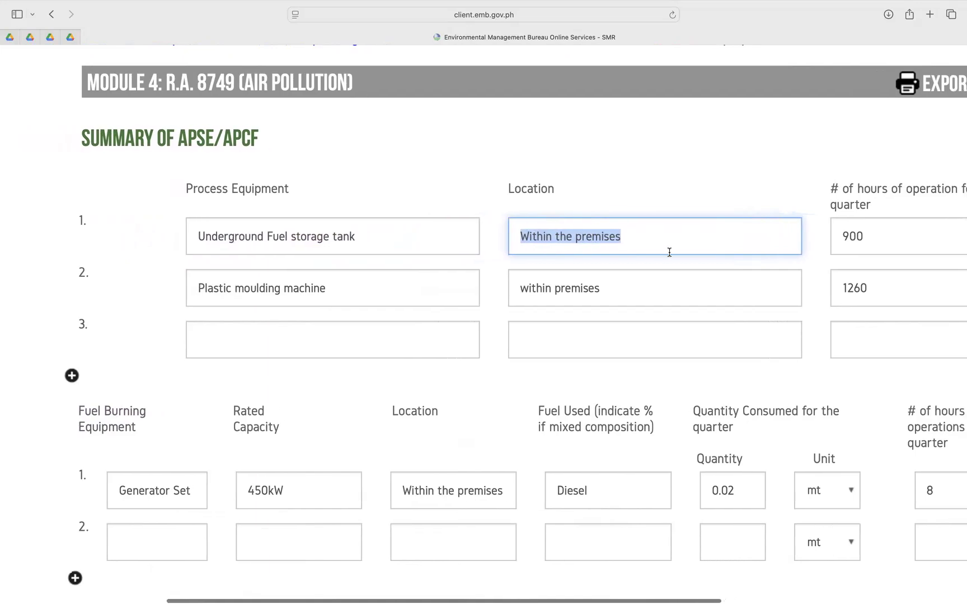
scroll(670, 252, "right", 3)
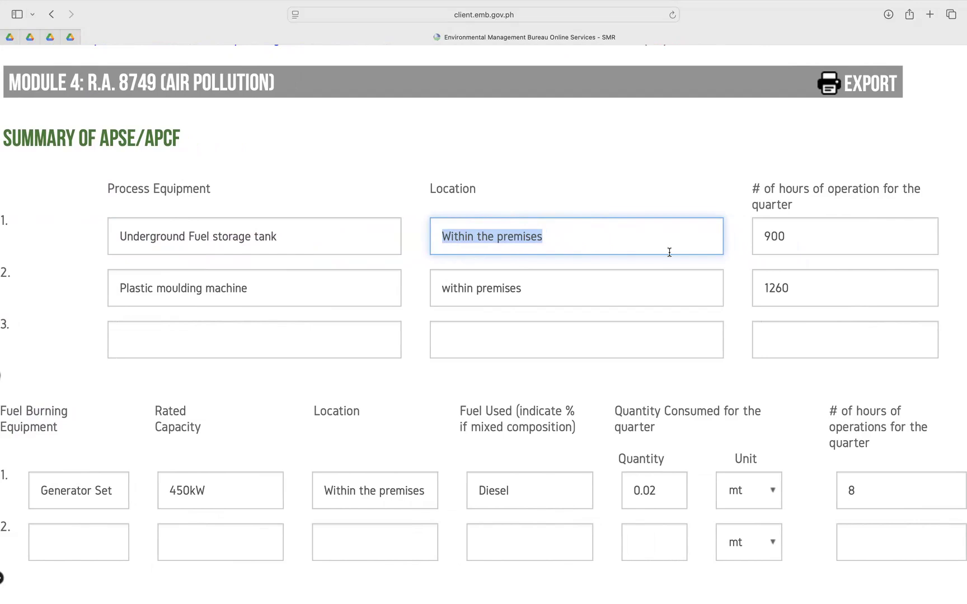
left_click_drag(824, 248, 758, 242)
scroll(757, 242, "left", 2)
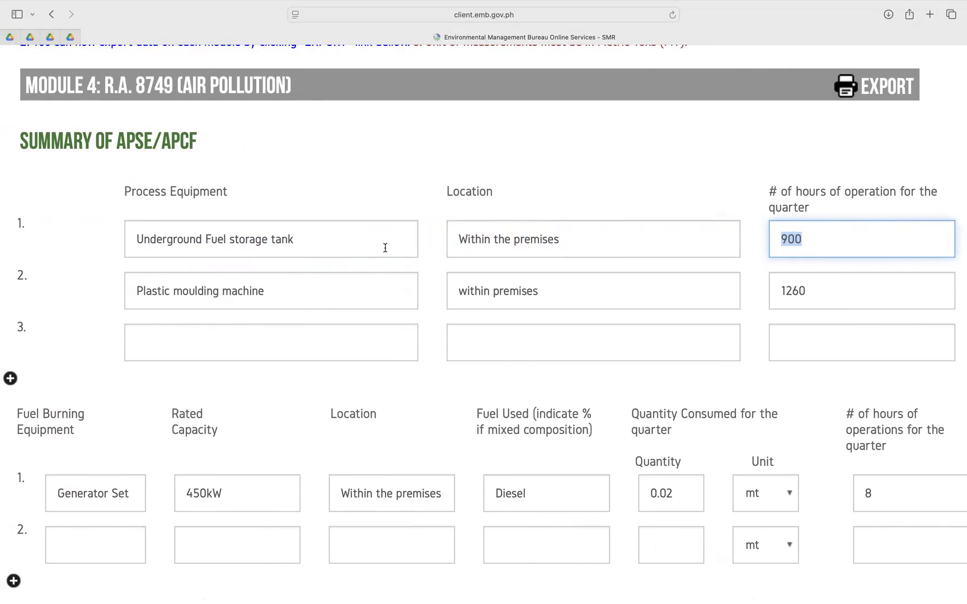
left_click(365, 248)
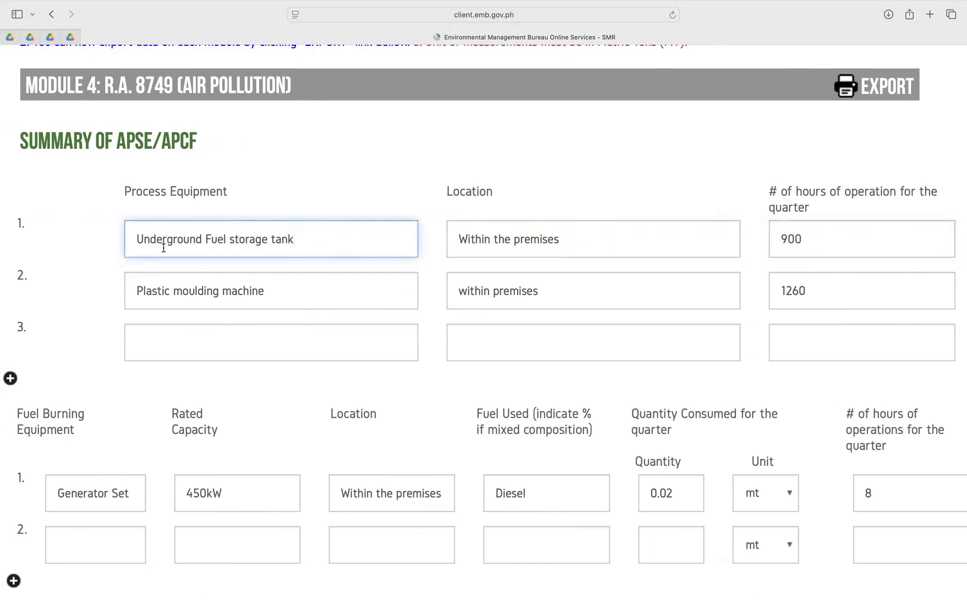
Examine the generator set row under fuel burning equipment, including rated capacity, location, fuel used, quantity consumed and operating hours.
scroll(449, 247, "down", 3)
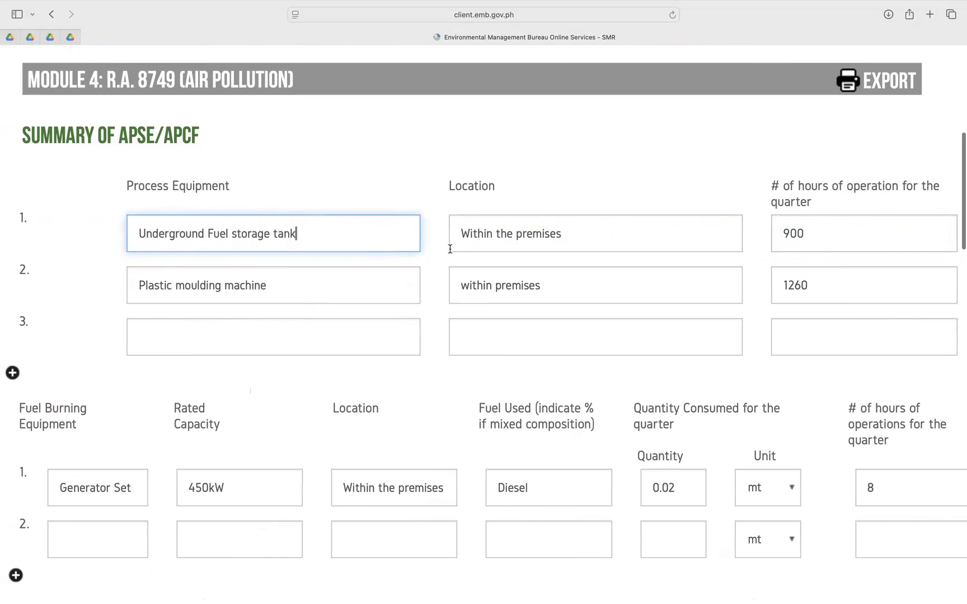
scroll(452, 251, "down", 5)
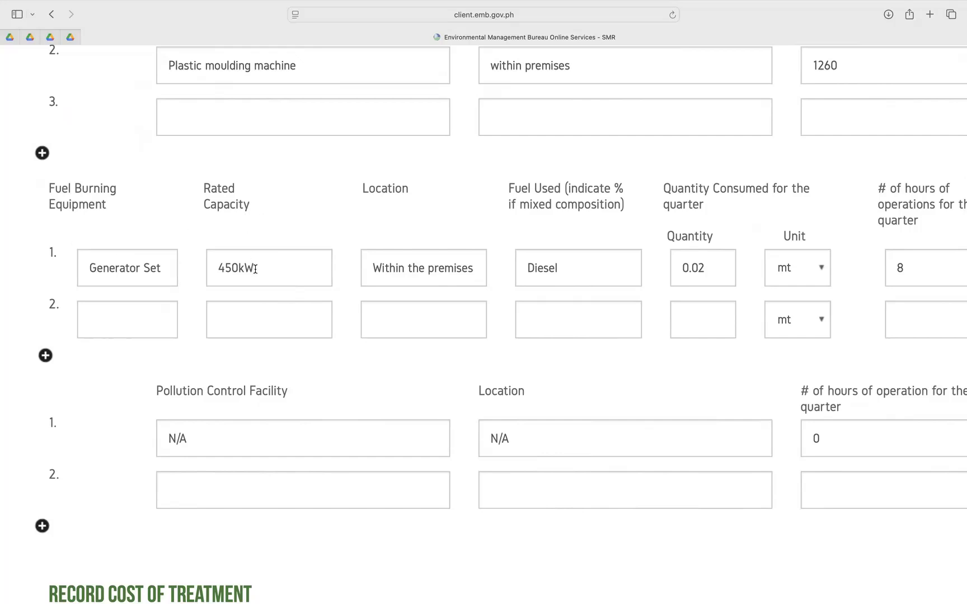
scroll(255, 269, "right", 3)
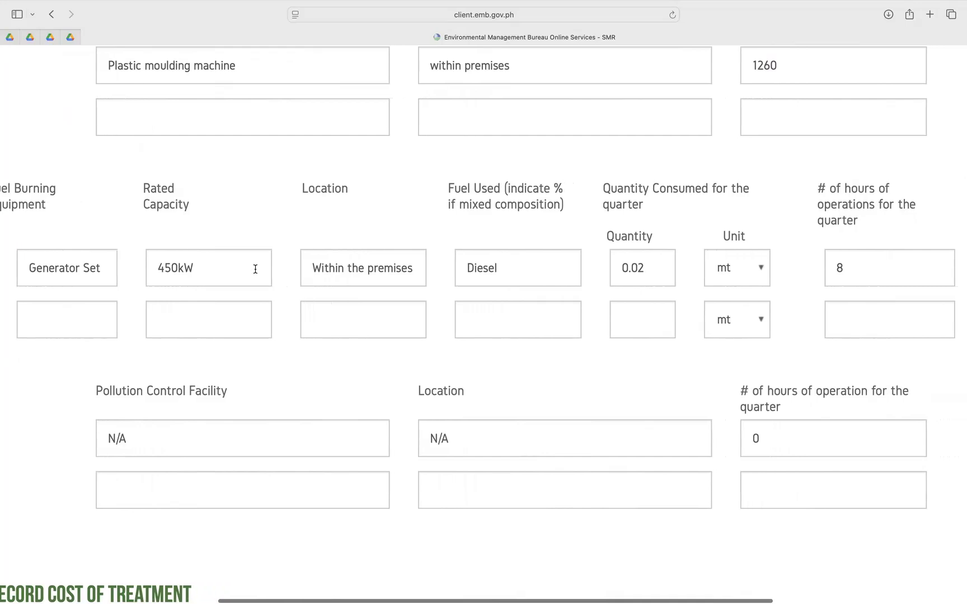
scroll(255, 269, "right", 3)
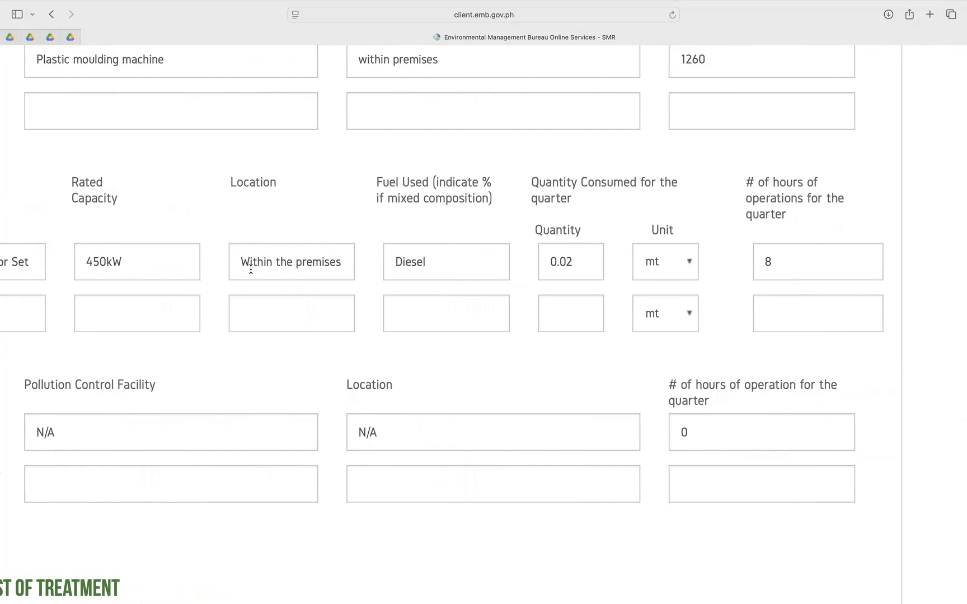
scroll(187, 243, "left", 1)
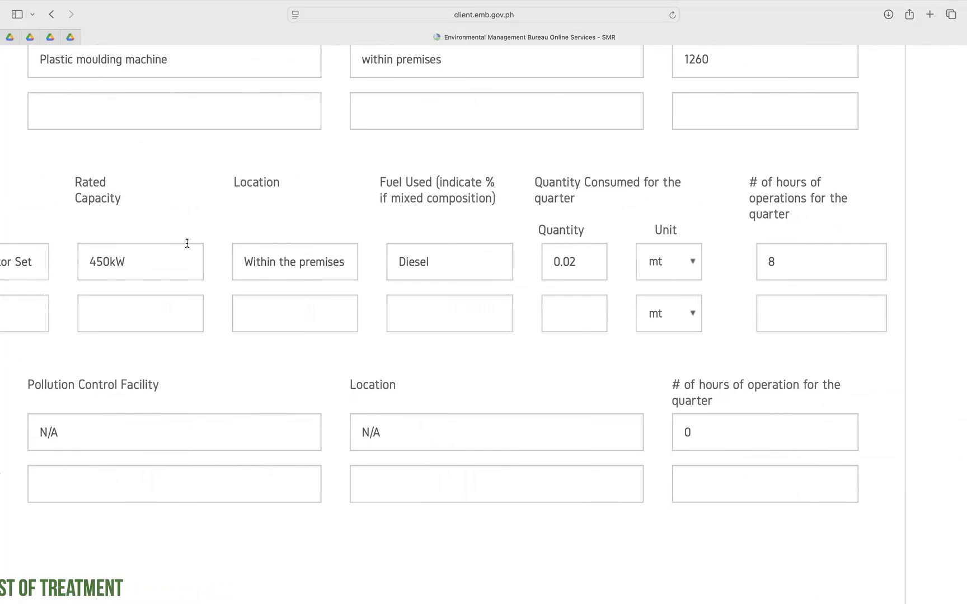
left_click_drag(799, 259, 748, 260)
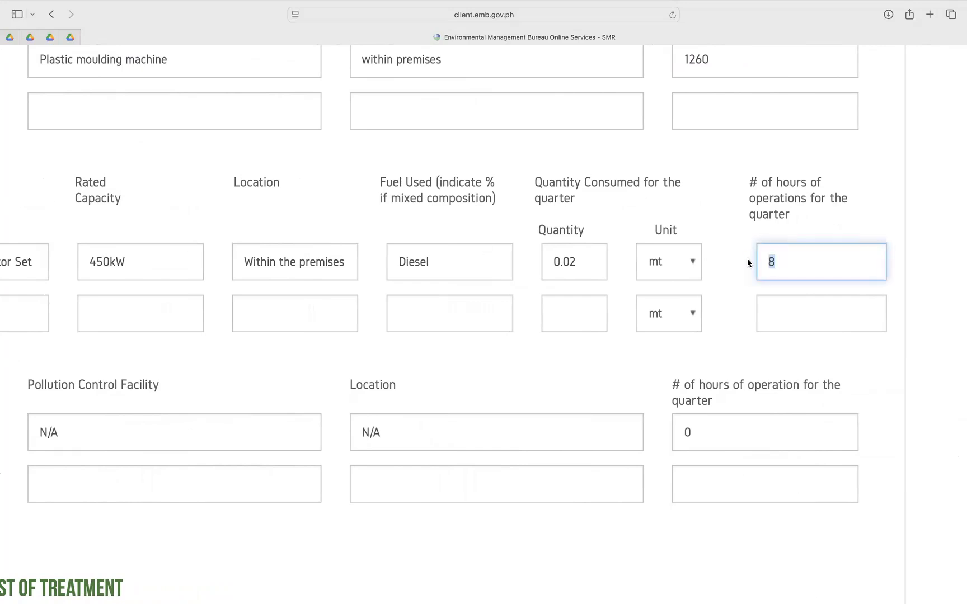
scroll(747, 260, "right", 1)
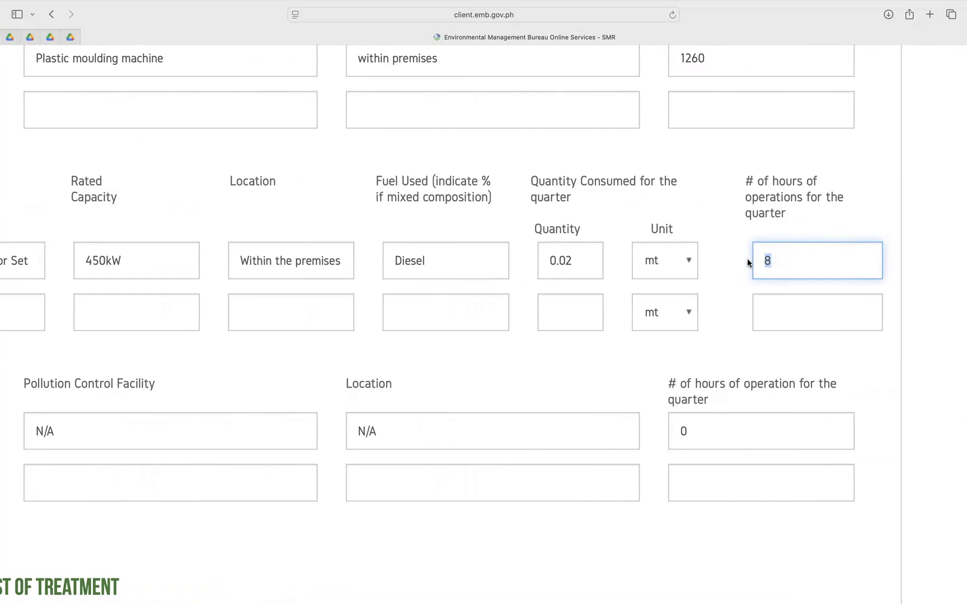
scroll(585, 259, "left", 1)
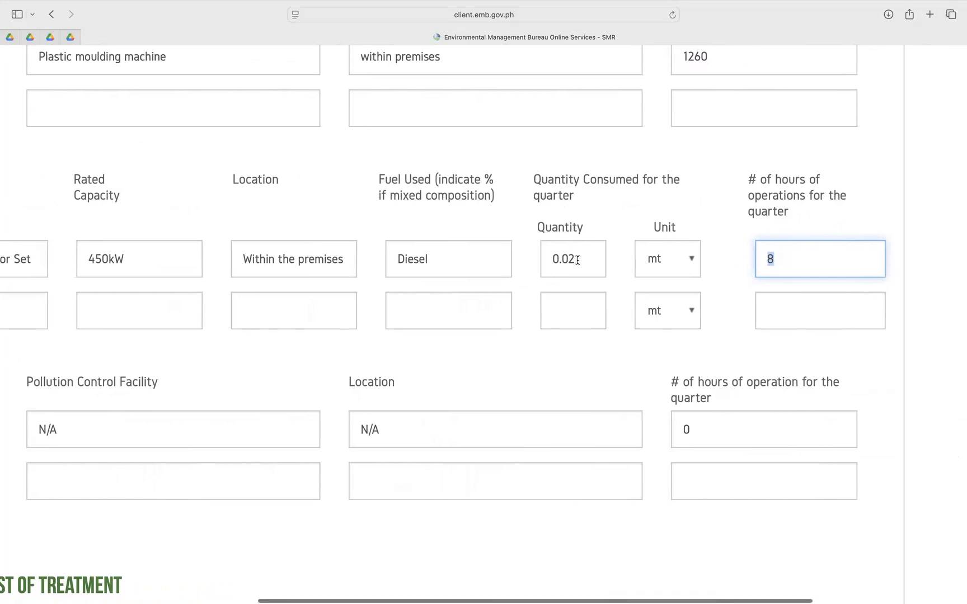
scroll(400, 252, "left", 5)
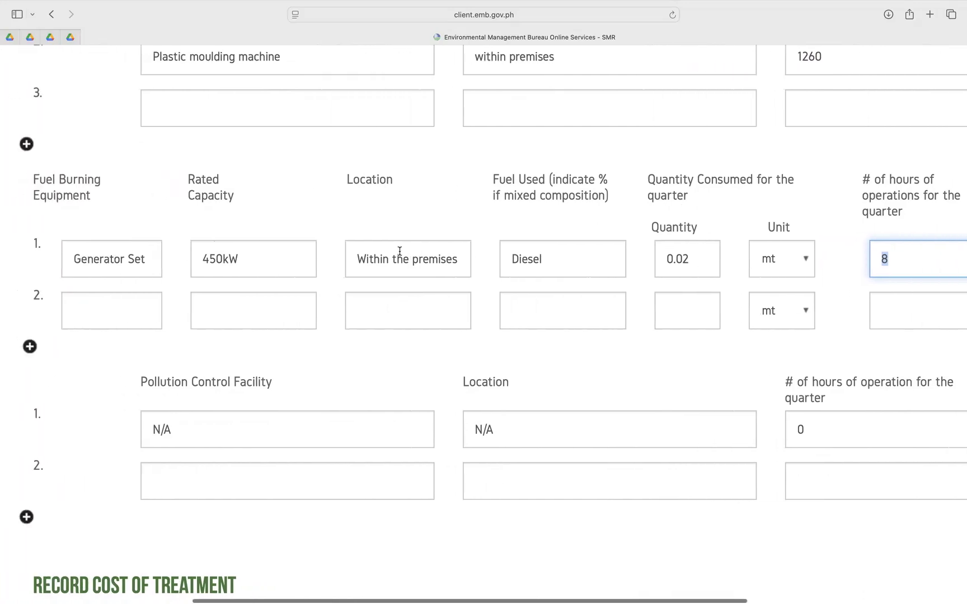
scroll(400, 251, "left", 5)
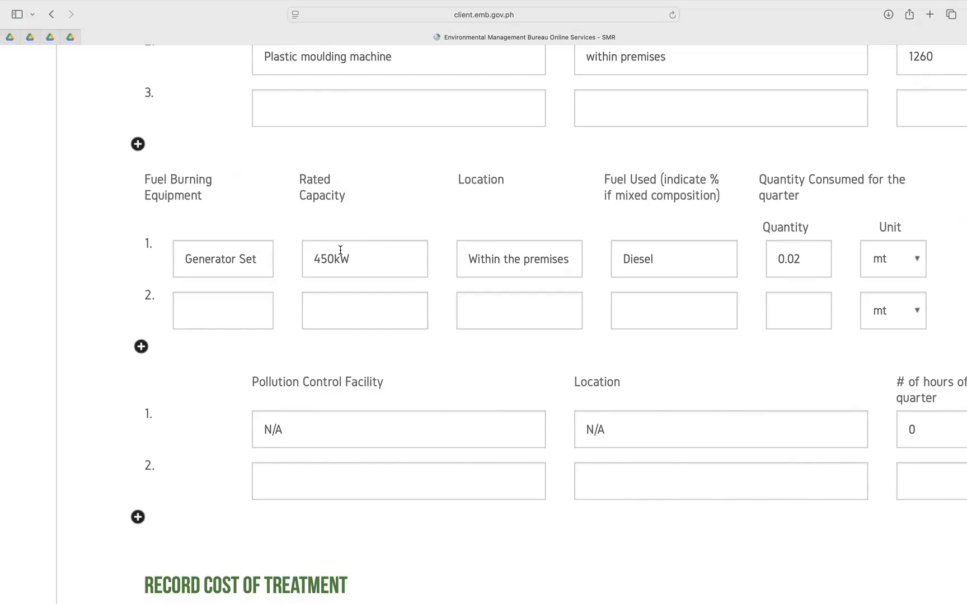
Recheck the fuel burning equipment columns for the generator set, from its rated capacity to quantity consumed and hours of operation.
scroll(341, 251, "right", 5)
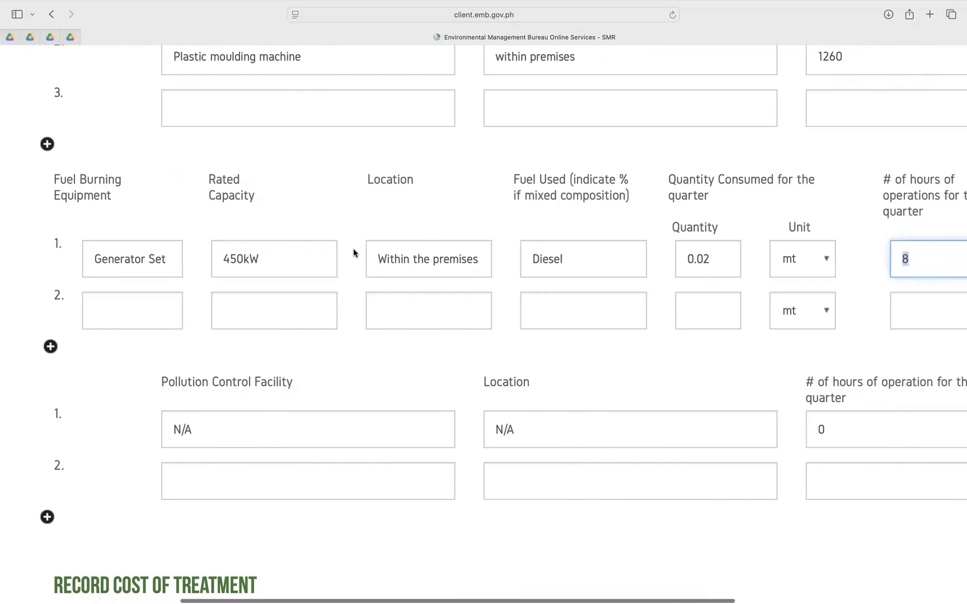
scroll(358, 249, "right", 1)
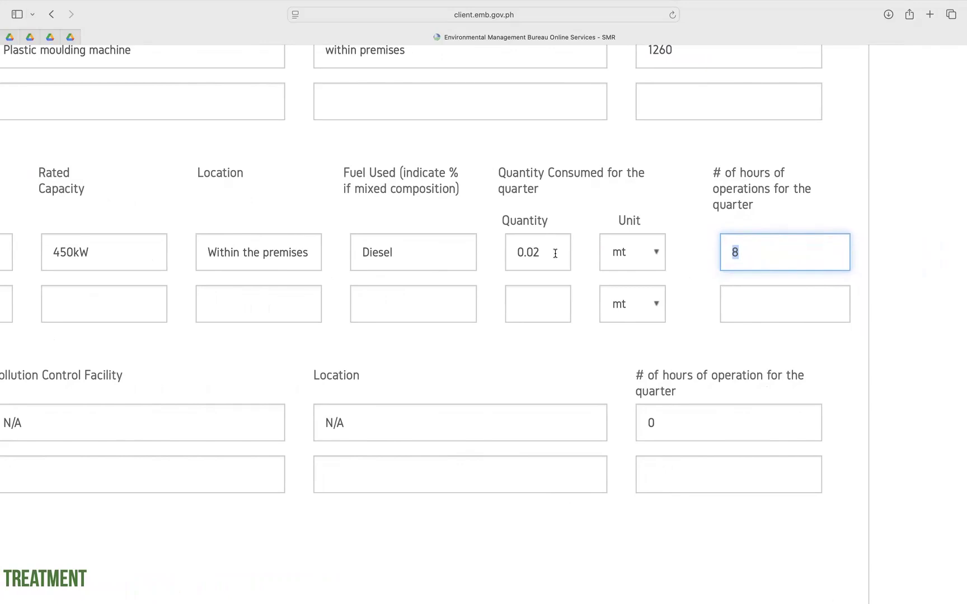
scroll(556, 254, "left", 9)
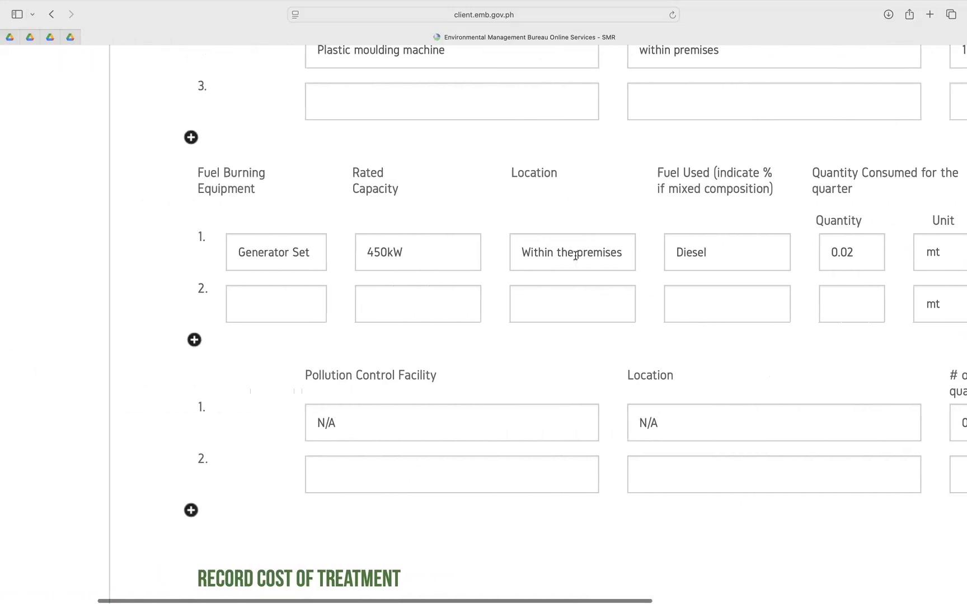
scroll(575, 255, "right", 2)
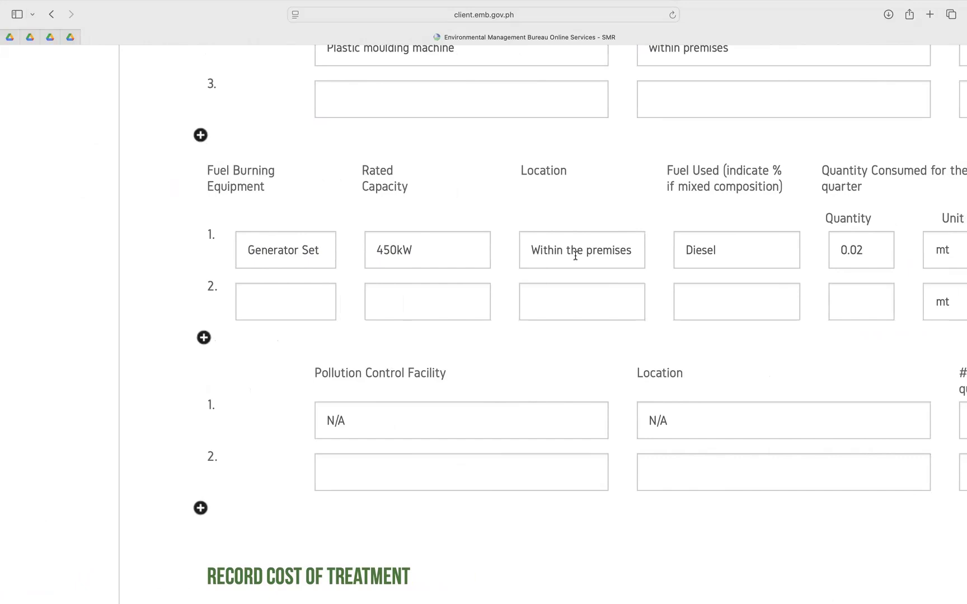
scroll(576, 256, "right", 4)
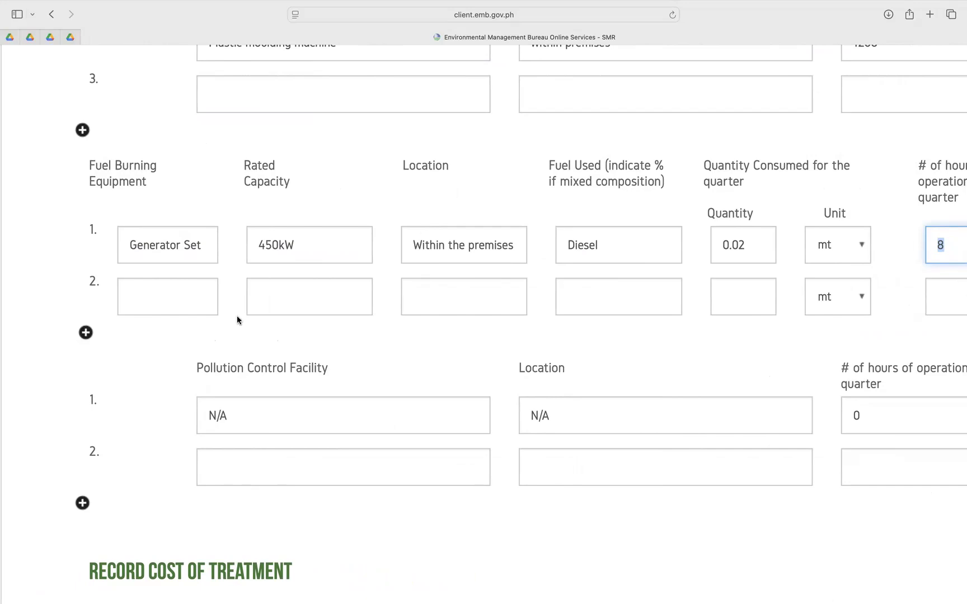
Examine the Pollution Control Facility section below the fuel burning equipment, including its facility, location and operating hours columns.
scroll(271, 327, "down", 3)
scroll(272, 330, "right", 1)
scroll(272, 331, "right", 1)
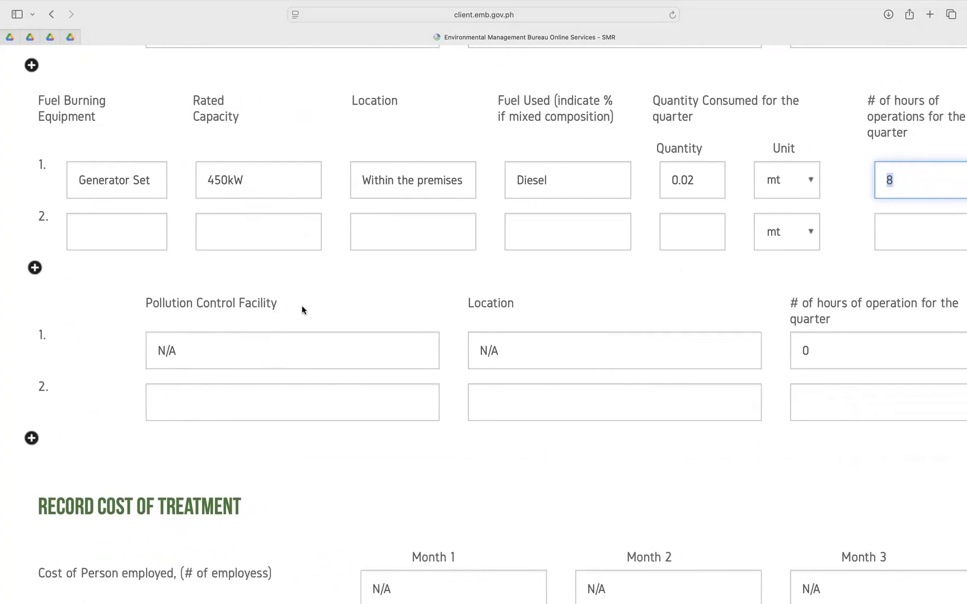
scroll(302, 310, "down", 2)
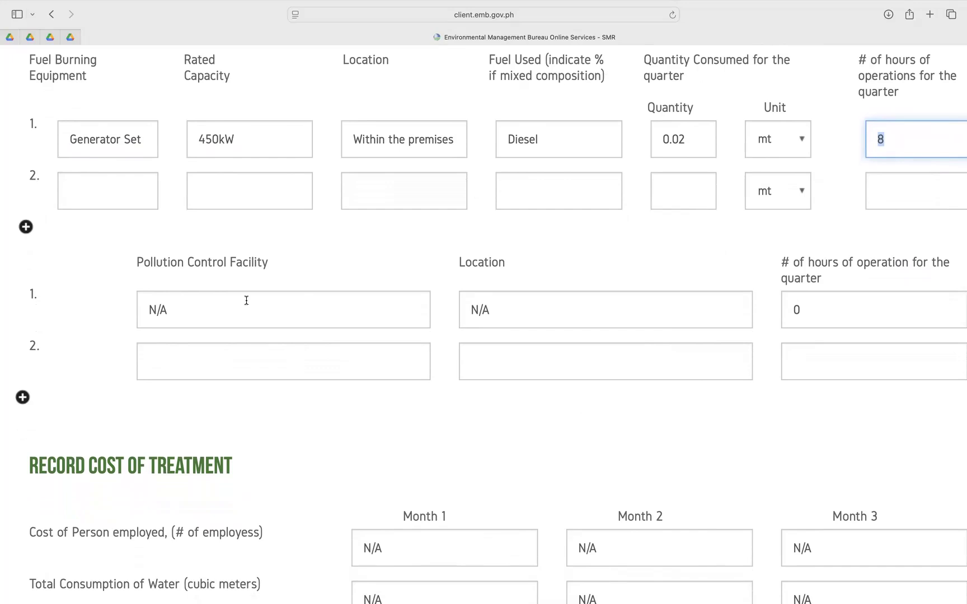
scroll(246, 301, "right", 3)
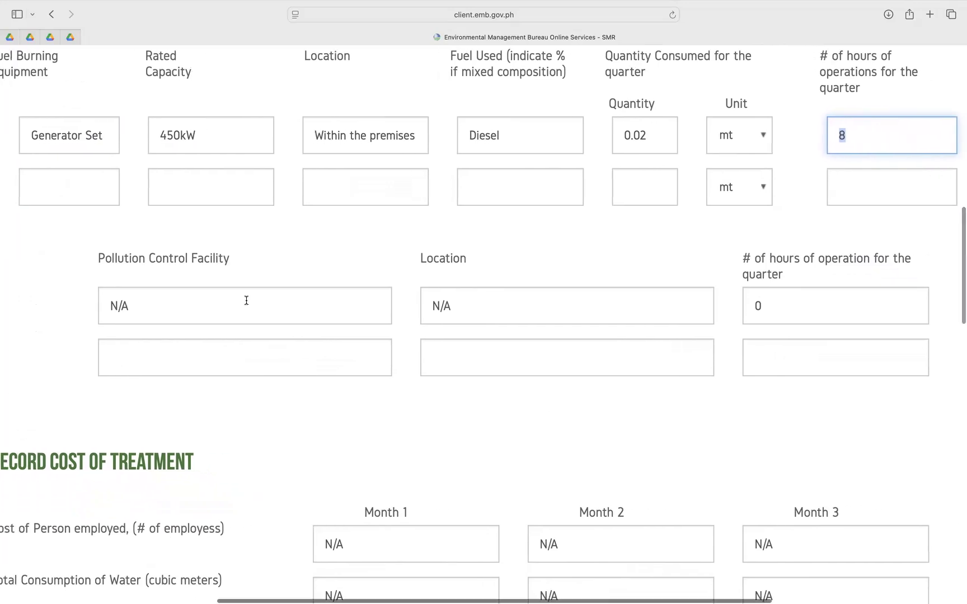
scroll(244, 301, "left", 2)
scroll(188, 307, "right", 1)
scroll(188, 306, "down", 1)
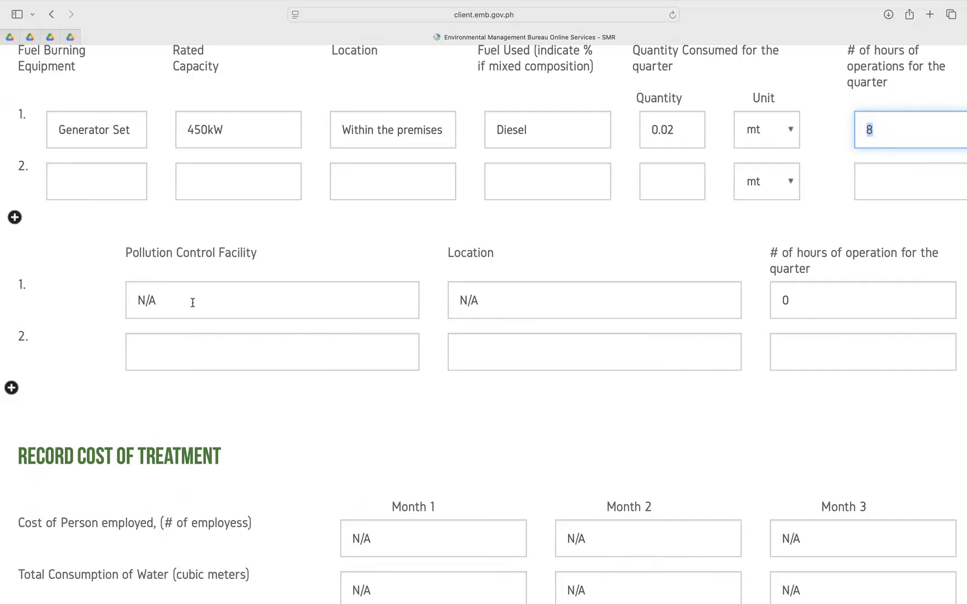
Check the location and quarterly hours of operation entered in the first pollution control facility row.
scroll(192, 303, "right", 3)
left_click_drag(431, 294, 387, 293)
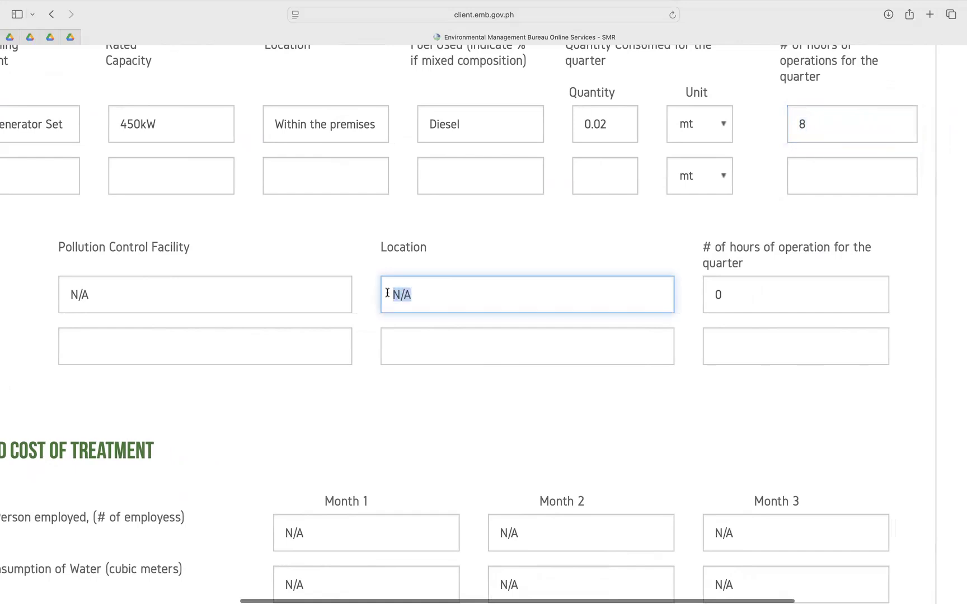
left_click_drag(739, 300, 705, 298)
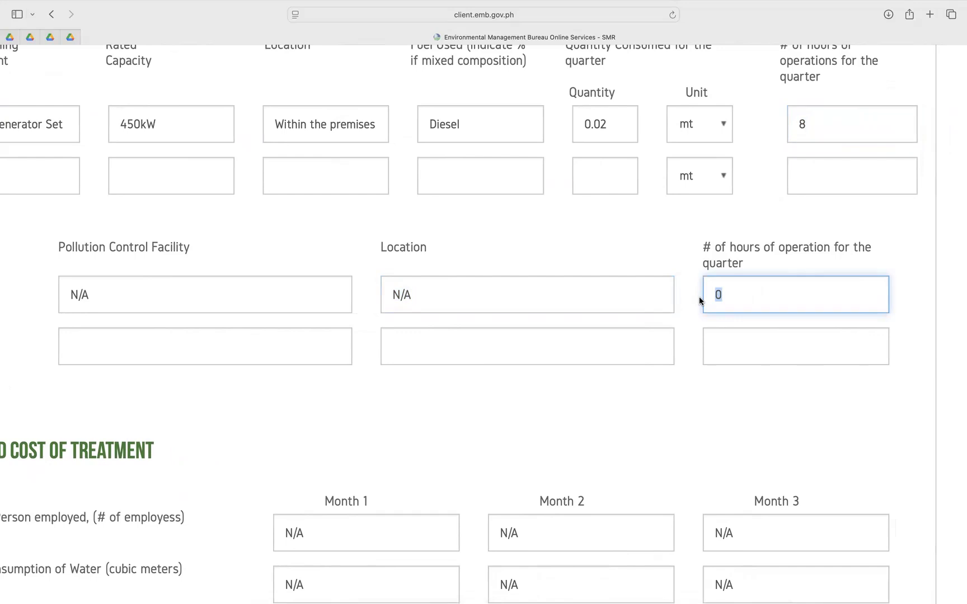
scroll(589, 292, "left", 5)
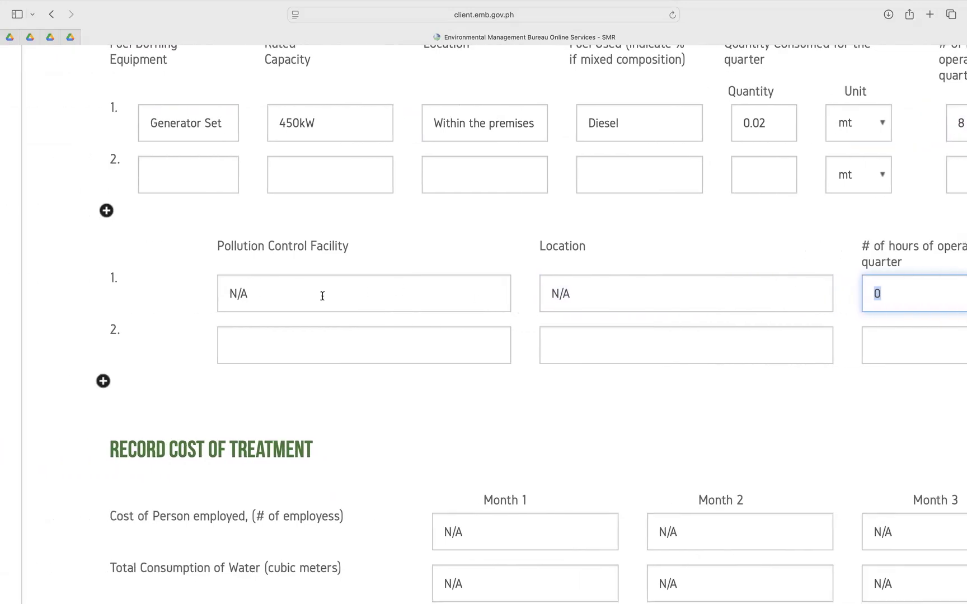
Look over the Record Cost of Treatment section and its cost items for Months 1 to 3.
scroll(428, 344, "down", 5)
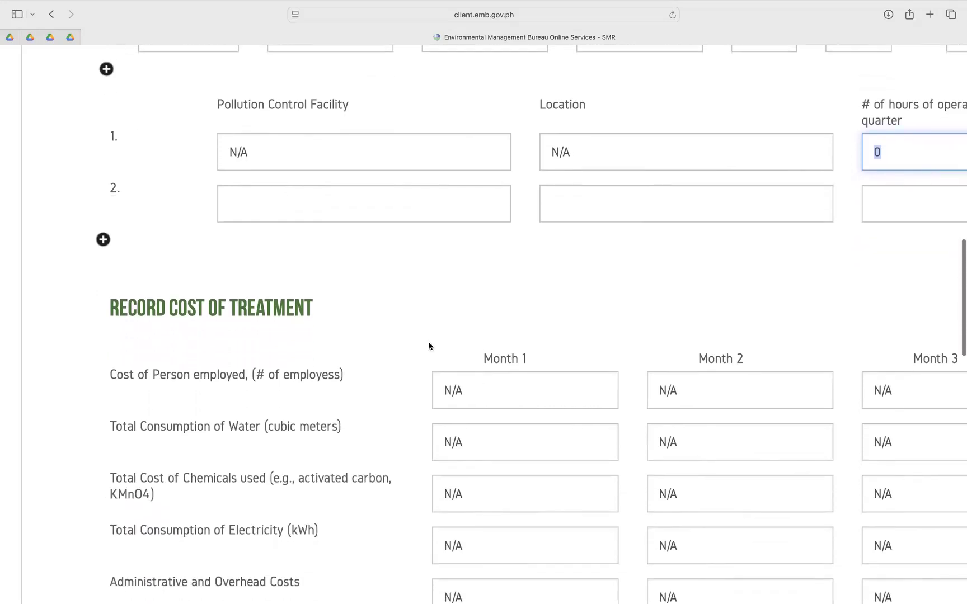
scroll(428, 343, "down", 1)
scroll(428, 343, "down", 2)
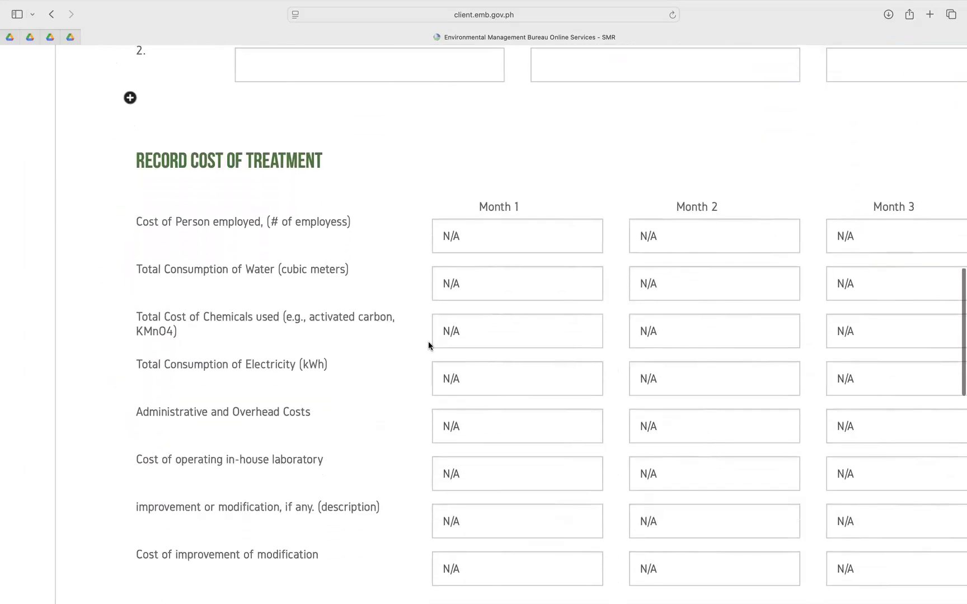
scroll(428, 344, "right", 1)
scroll(429, 343, "right", 2)
scroll(428, 344, "left", 1)
scroll(429, 343, "down", 1)
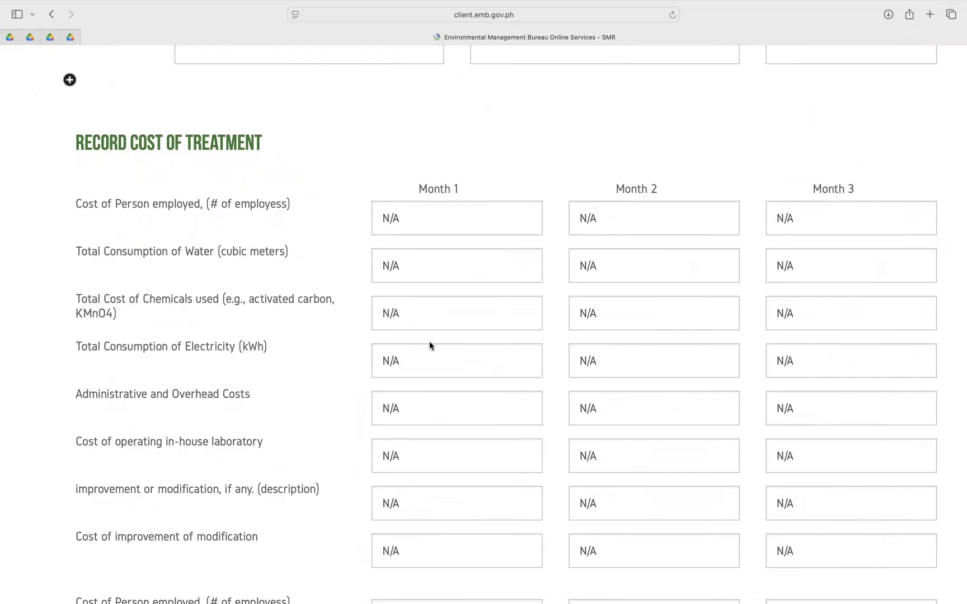
Refer back to the Pollution Control Facility section and relate its entries to the Record Cost of Treatment table.
scroll(430, 346, "up", 5)
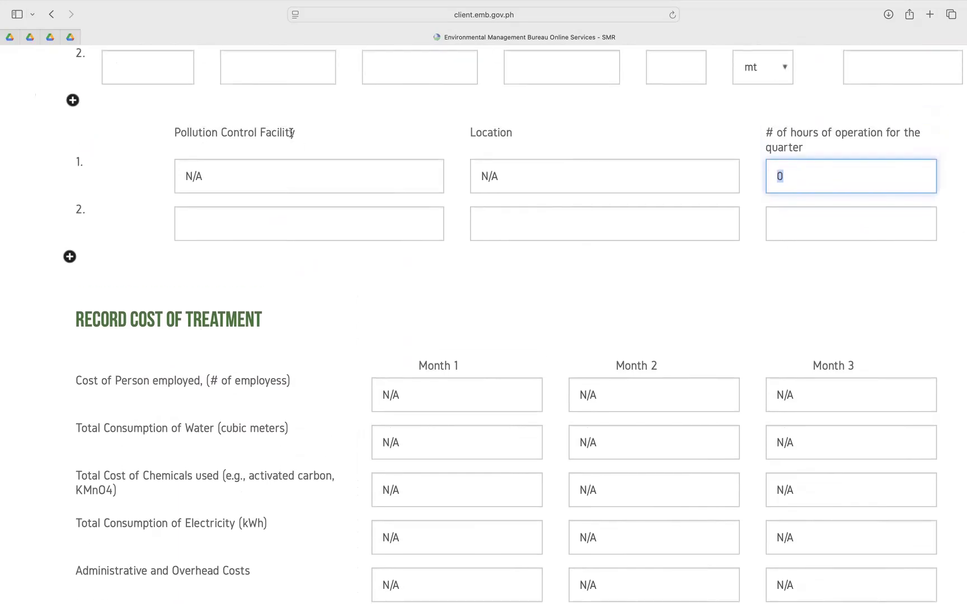
scroll(357, 217, "down", 1)
scroll(357, 216, "down", 3)
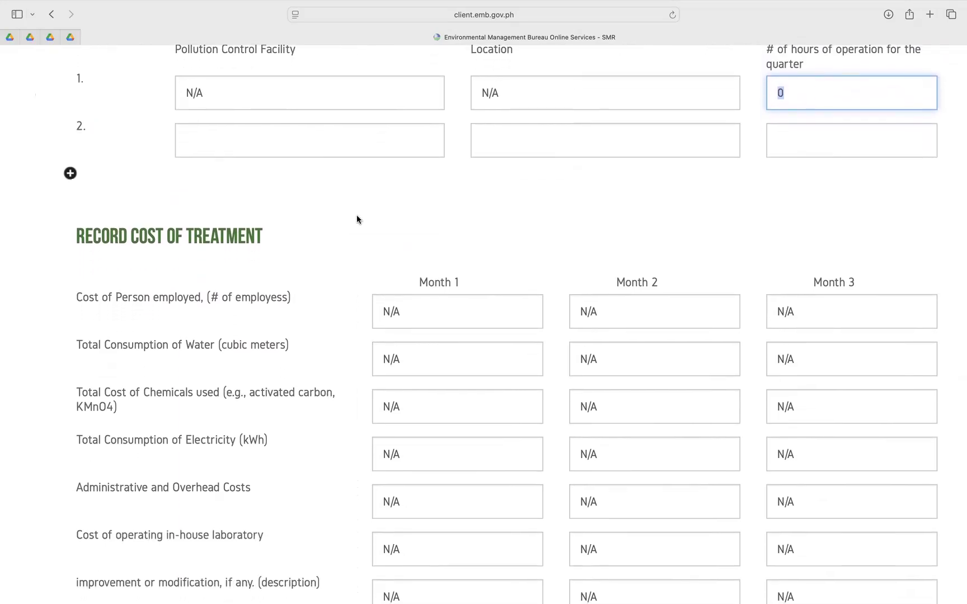
scroll(357, 218, "down", 2)
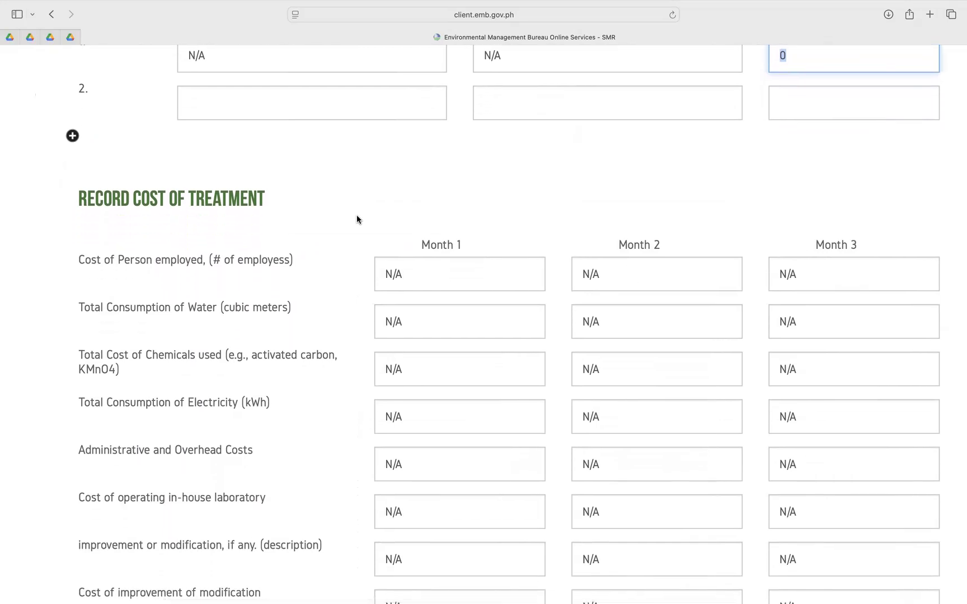
scroll(357, 220, "down", 3)
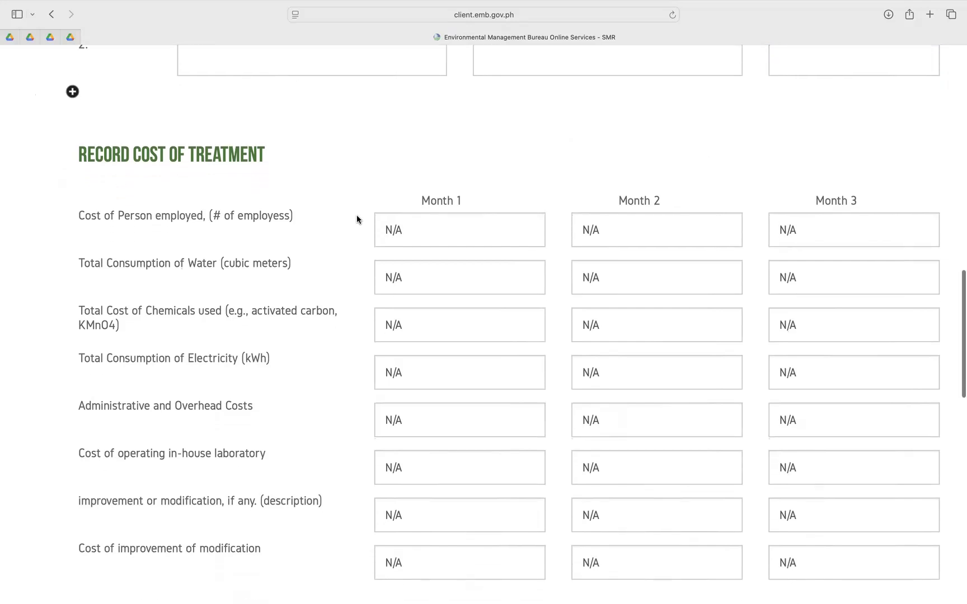
scroll(356, 216, "down", 1)
scroll(356, 216, "right", 1)
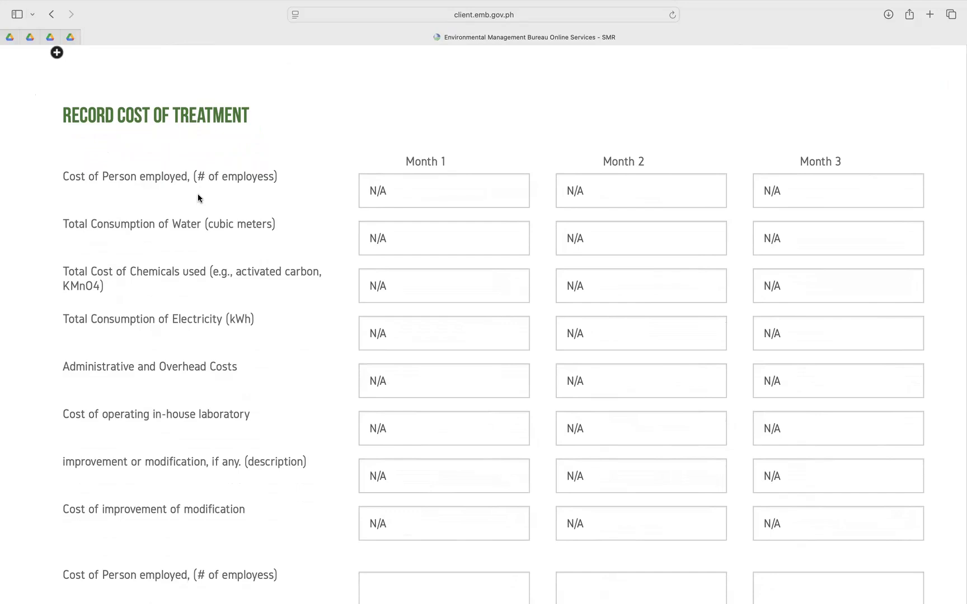
Read through the treatment cost items, from persons employed to cost of improvement or modification, with their monthly entries.
scroll(198, 196, "down", 1)
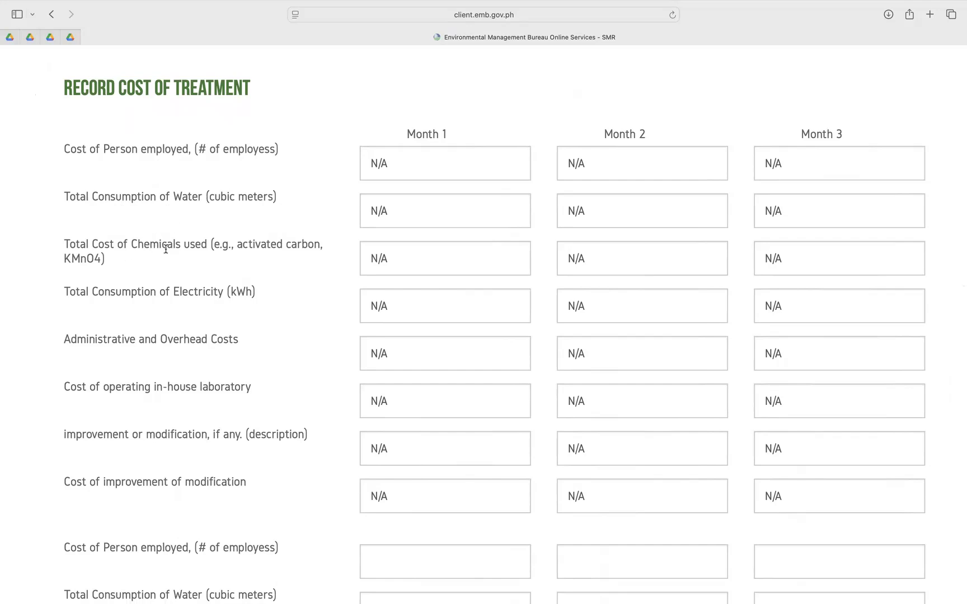
scroll(168, 283, "down", 3)
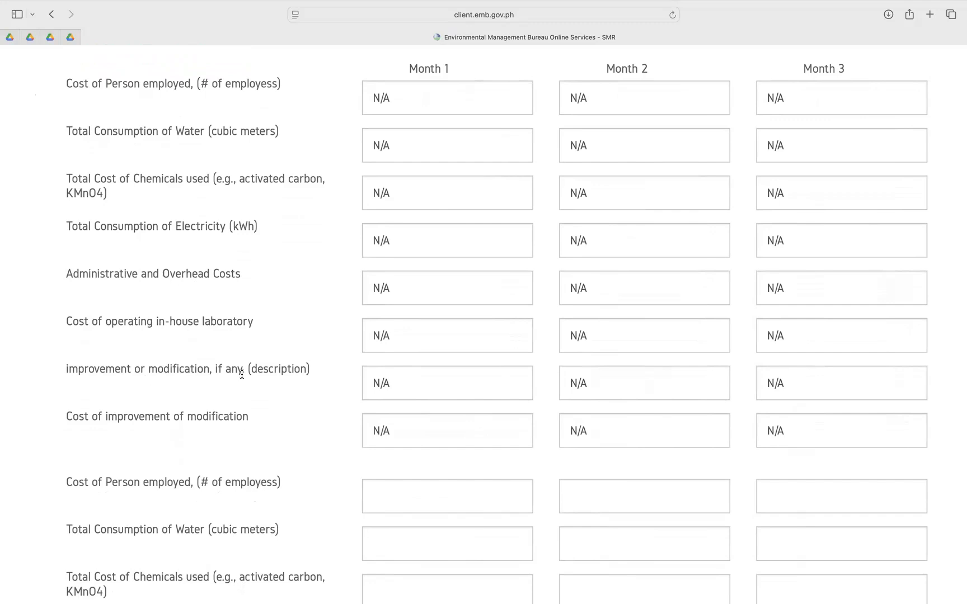
scroll(242, 373, "down", 3)
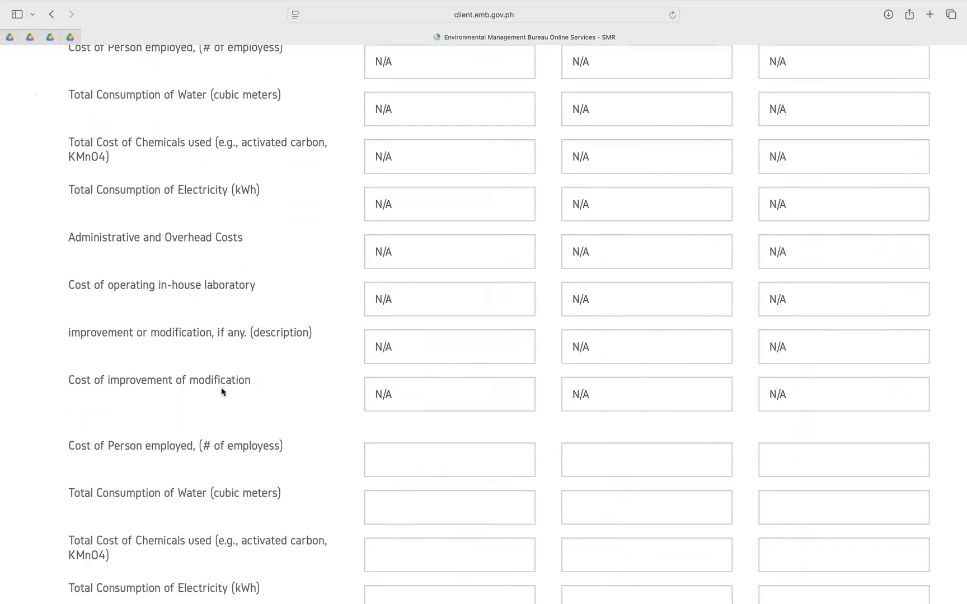
scroll(271, 388, "right", 5)
scroll(272, 385, "up", 2)
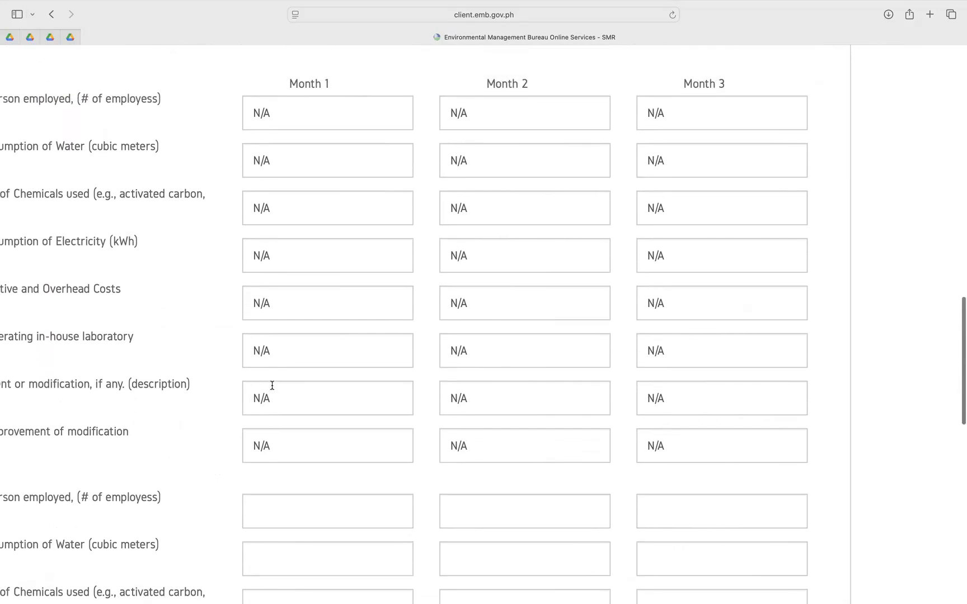
scroll(272, 386, "up", 1)
scroll(272, 385, "left", 3)
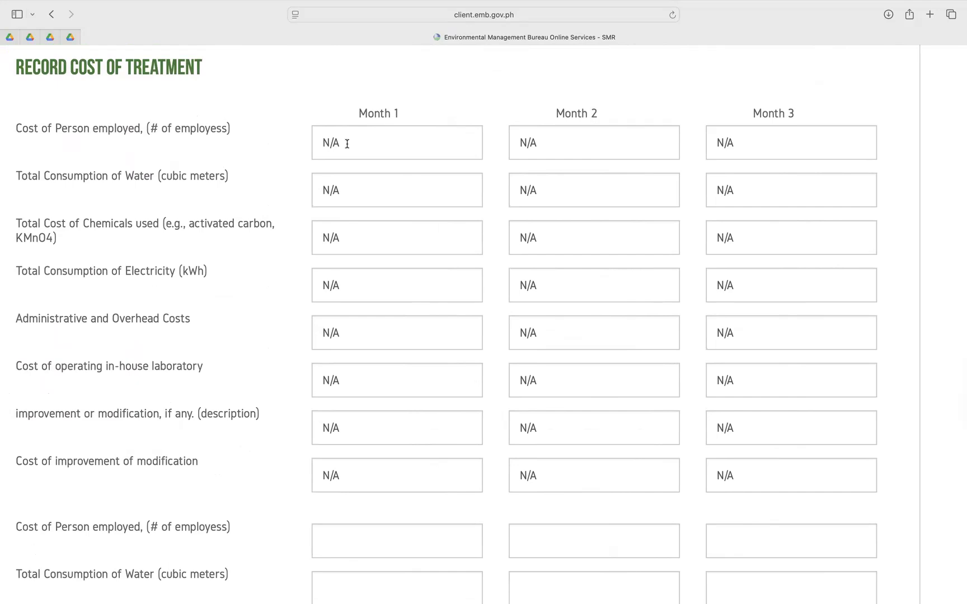
Compare the first pollution control facility row with the monthly treatment cost entries once more.
scroll(347, 144, "up", 5)
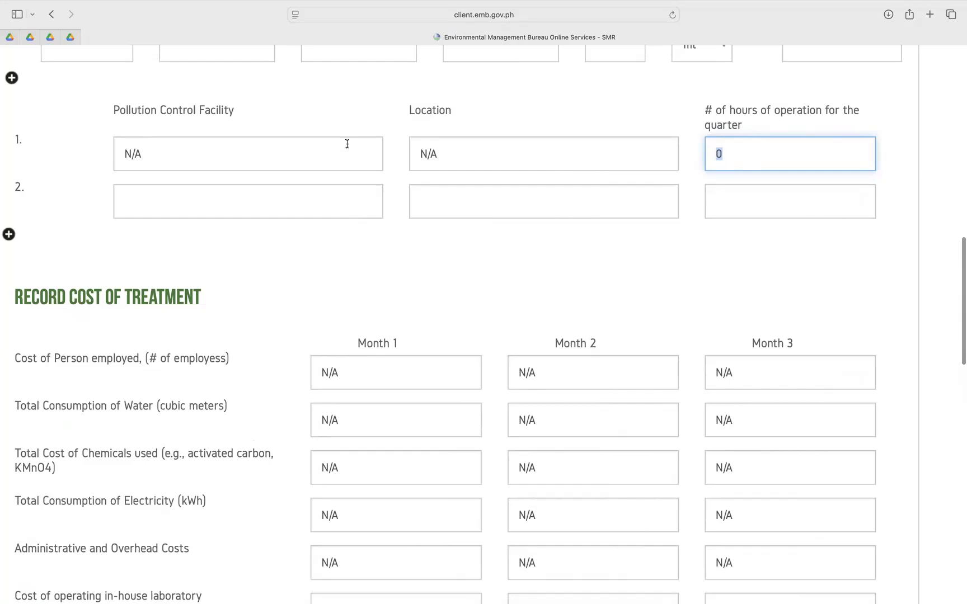
scroll(346, 143, "down", 4)
scroll(347, 144, "left", 1)
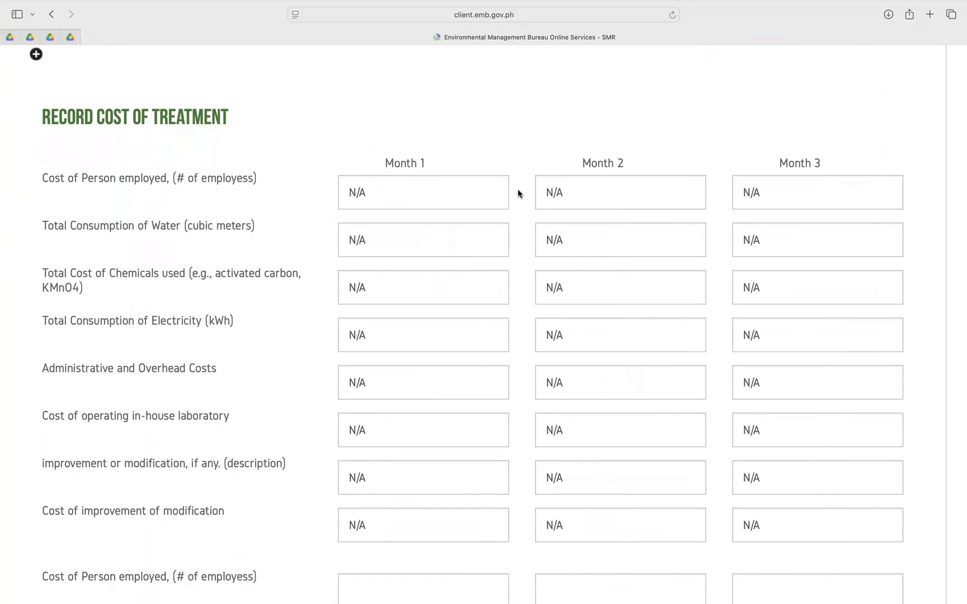
scroll(518, 193, "down", 1)
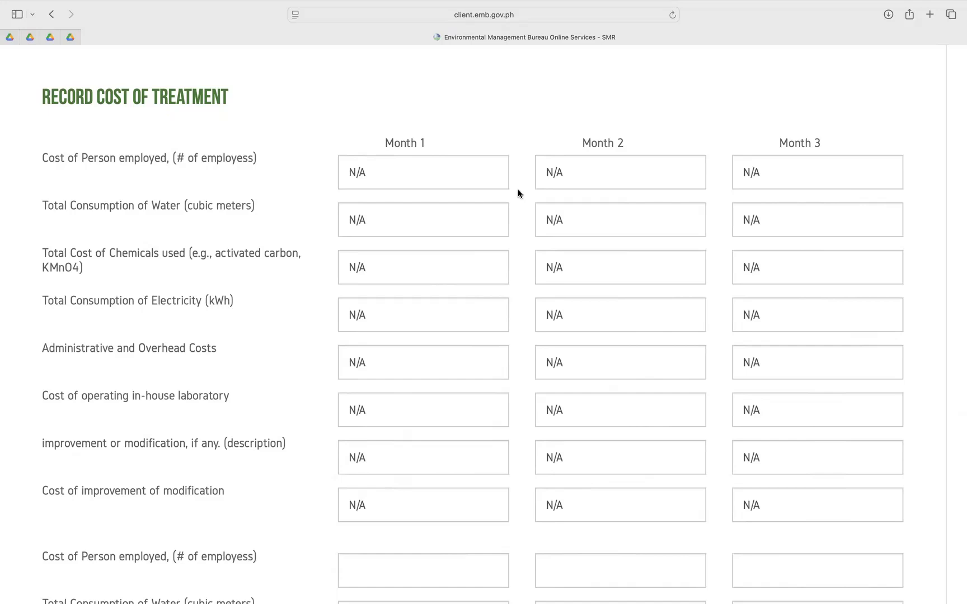
Examine the Detailed Report of Air Emission Characteristics, highlighting its CO, NOx, Particulates and SOx column headings.
scroll(518, 190, "down", 15)
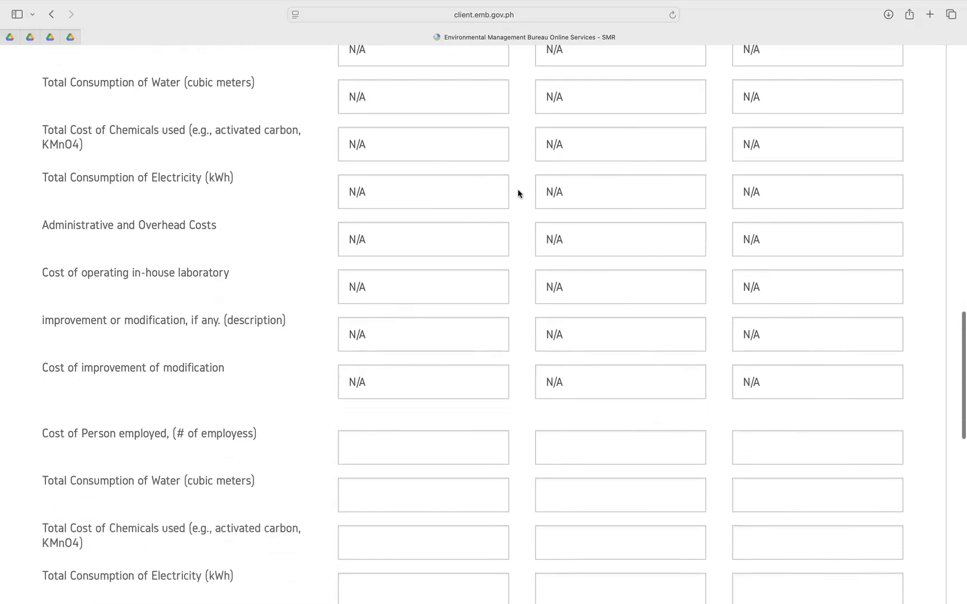
scroll(518, 193, "down", 1)
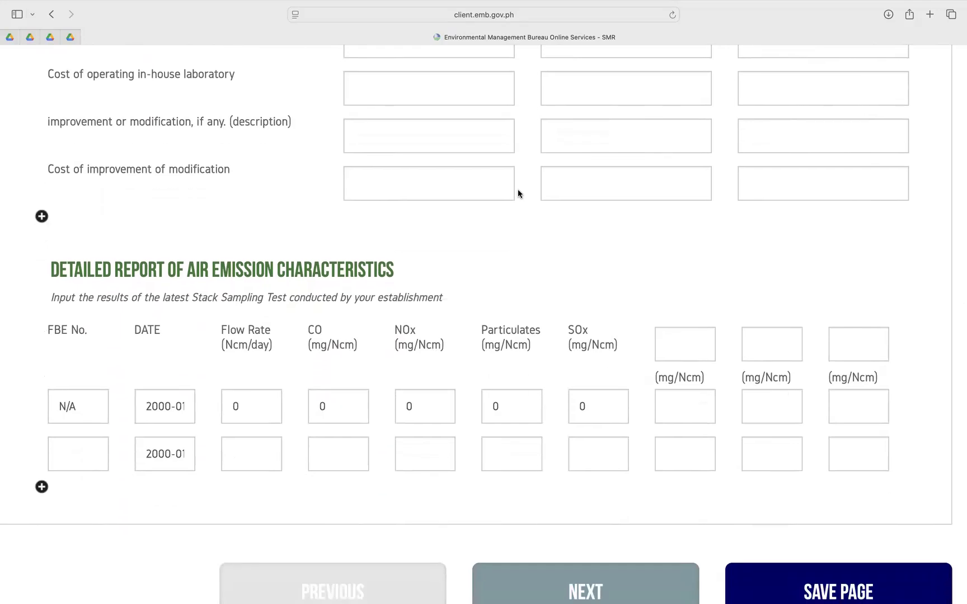
scroll(517, 193, "down", 2)
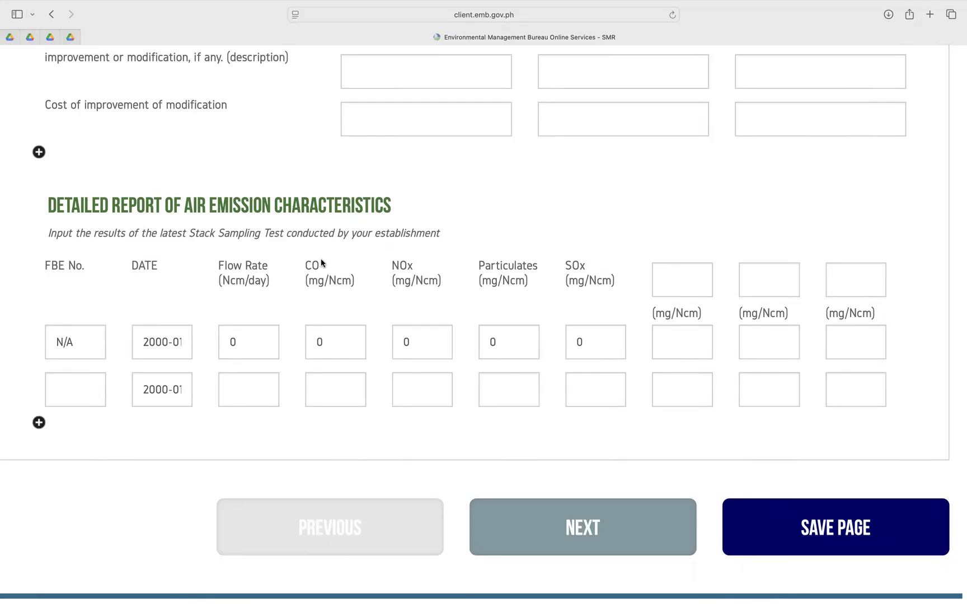
left_click_drag(319, 265, 306, 265)
left_click_drag(413, 265, 395, 265)
left_click_drag(539, 267, 483, 271)
left_click_drag(586, 266, 548, 268)
scroll(674, 277, "left", 2)
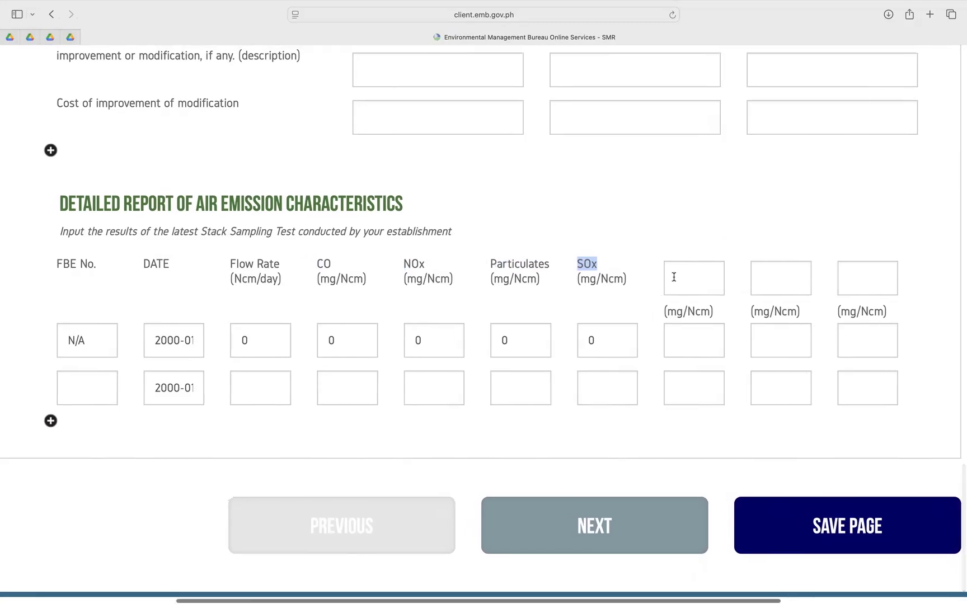
Return to the pollution control facility and Record Cost of Treatment sections for a final look.
scroll(497, 256, "up", 20)
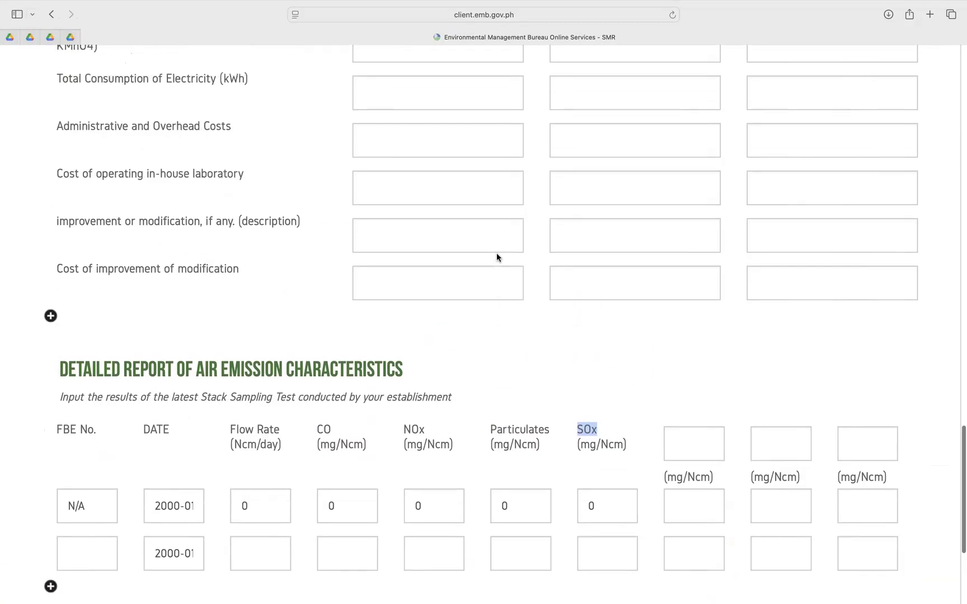
scroll(498, 253, "up", 3)
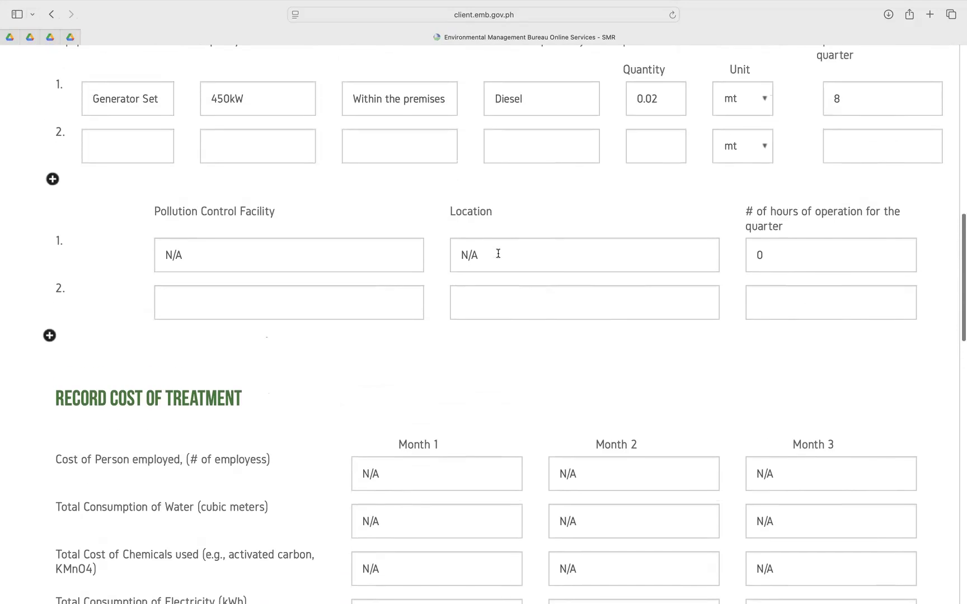
scroll(275, 228, "down", 10)
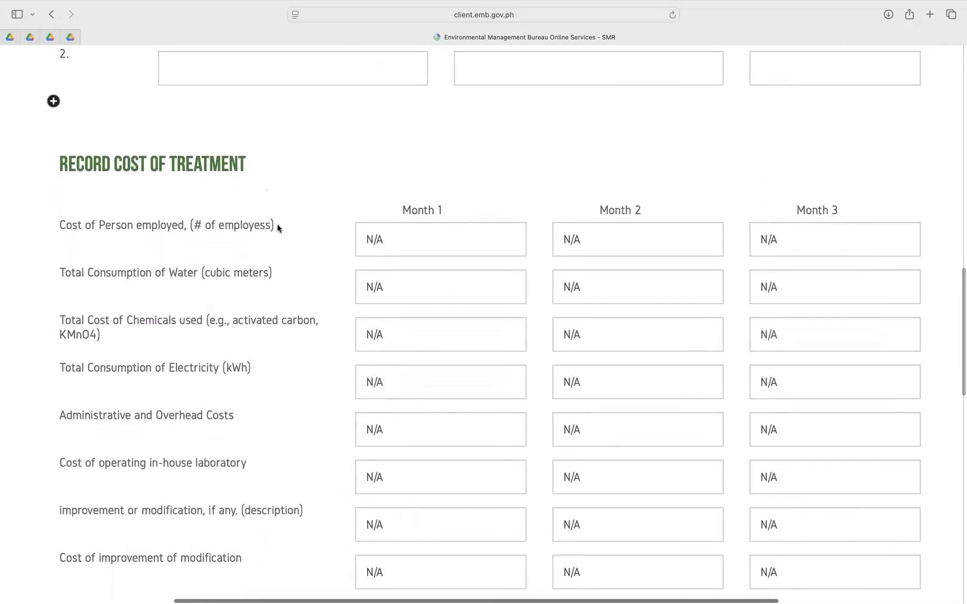
Look over the Record Cost of Treatment entries together with the Detailed Report of Air Emission Characteristics table.
scroll(277, 228, "down", 15)
scroll(277, 228, "down", 15)
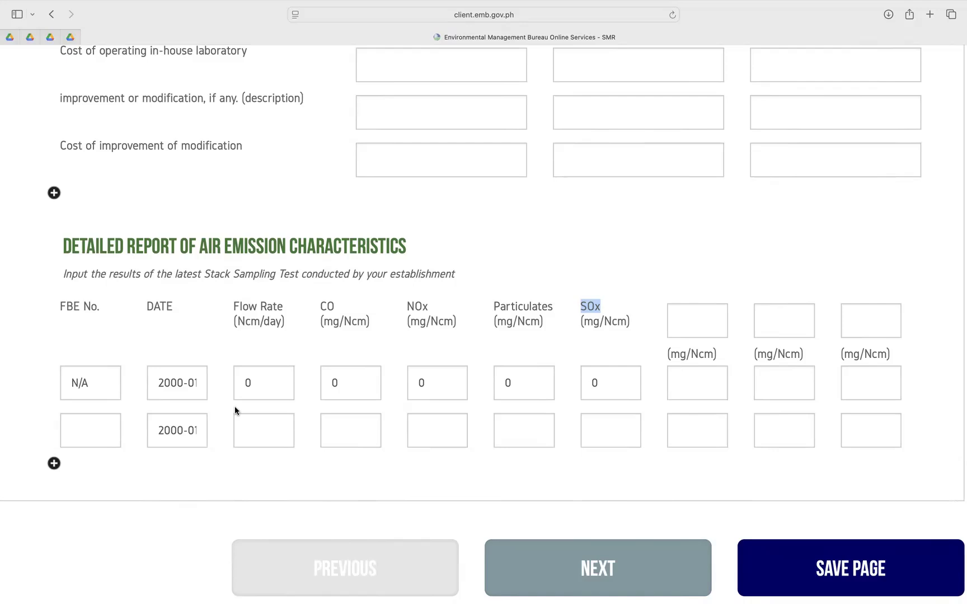
scroll(235, 411, "up", 20)
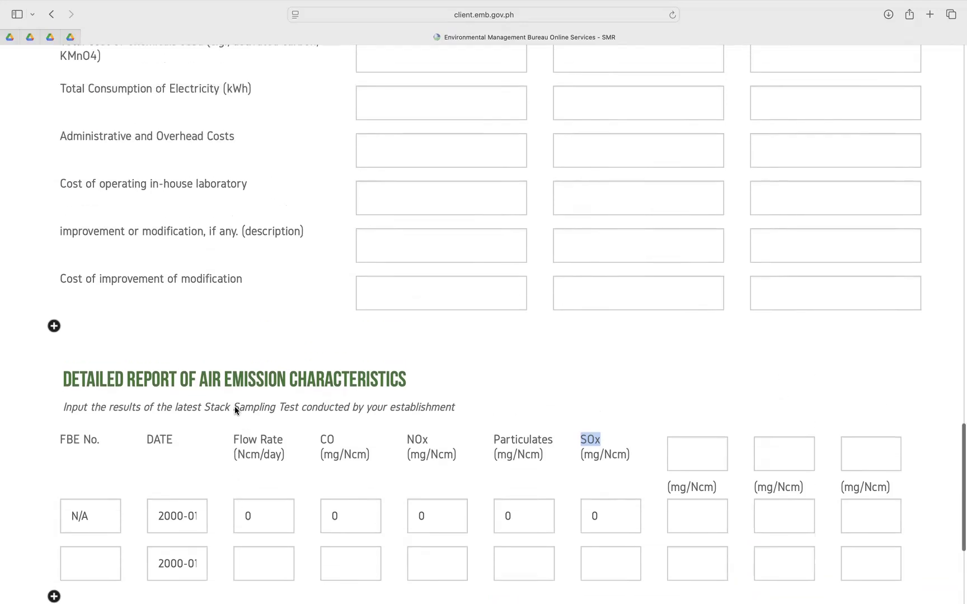
scroll(234, 410, "up", 3)
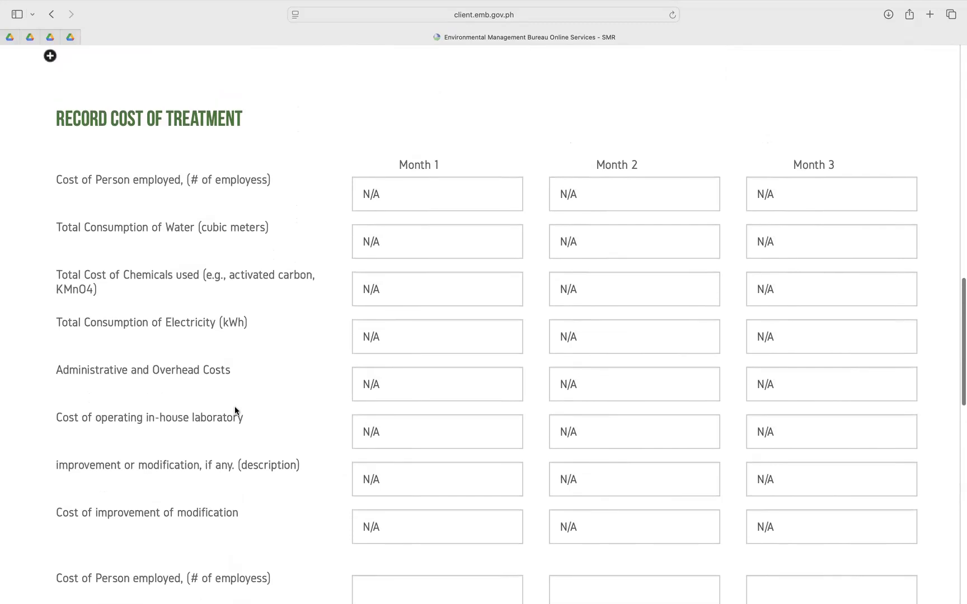
scroll(235, 411, "down", 20)
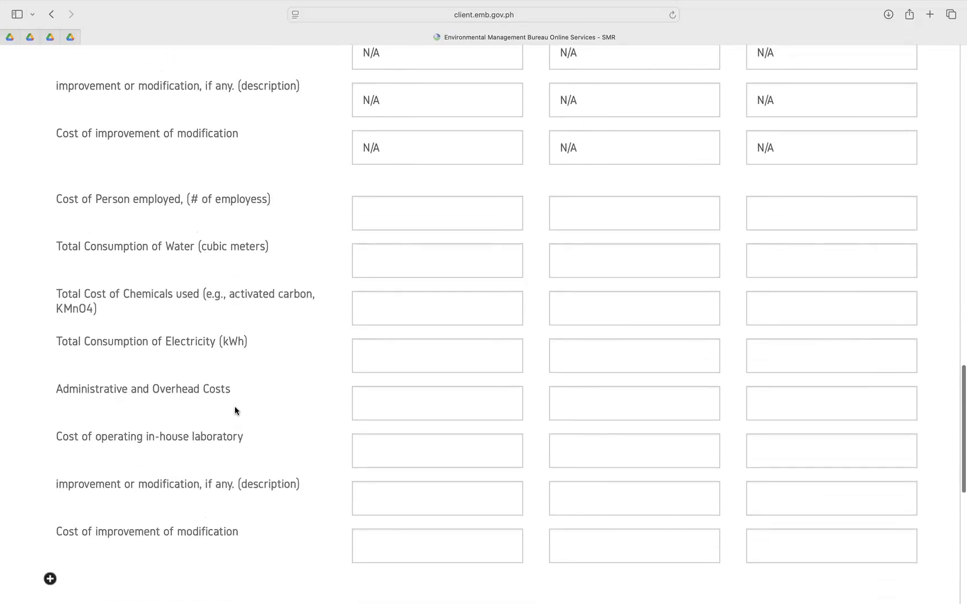
scroll(235, 411, "down", 4)
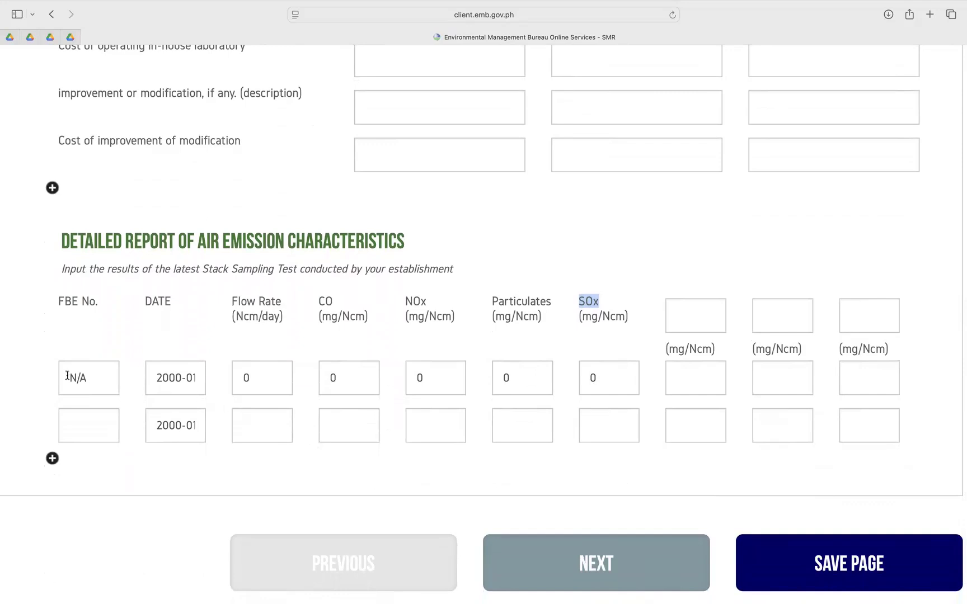
Examine the first air emission row, highlighting its FBE No., date, CO, NOx, Particulates and SOx entries.
left_click(98, 382)
left_click_drag(95, 380, 59, 377)
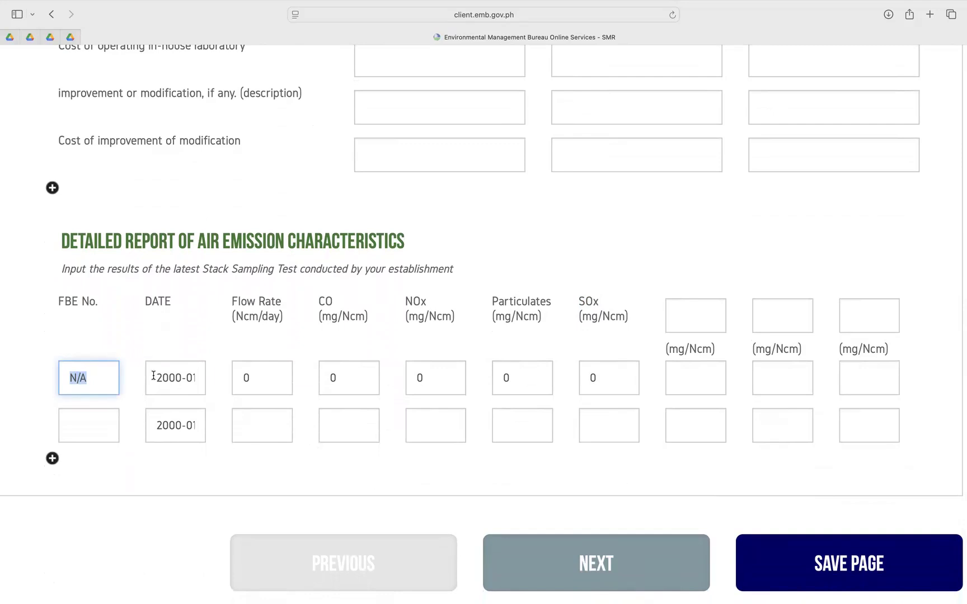
left_click_drag(150, 377, 225, 376)
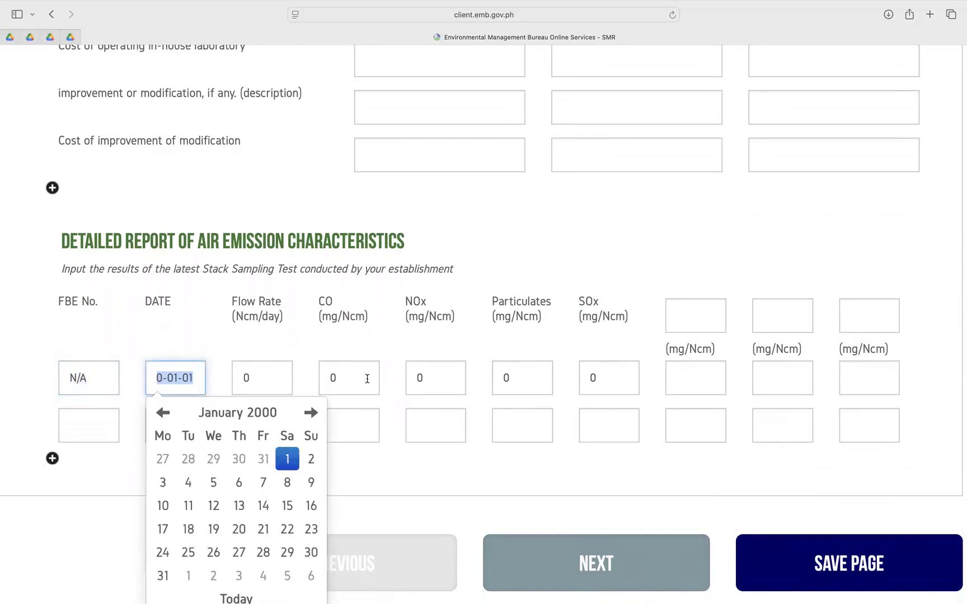
left_click_drag(368, 378, 324, 376)
left_click_drag(446, 380, 390, 378)
left_click_drag(522, 382, 492, 380)
left_click_drag(603, 381, 591, 382)
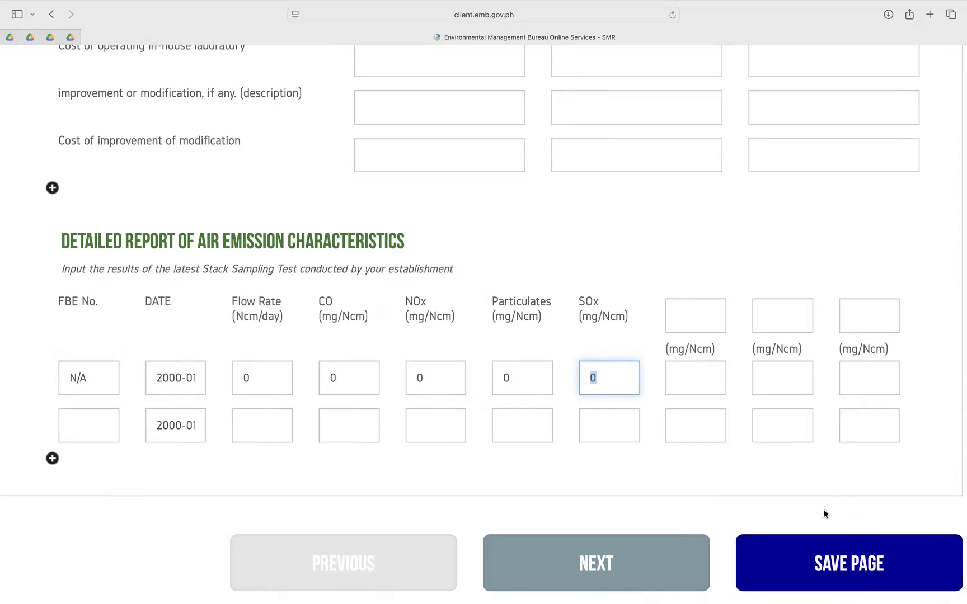
Review the whole Module 4 form from the APSE/APCF summary through treatment costs to the emission table and the page-saving option.
scroll(748, 451, "up", 5)
scroll(748, 452, "up", 20)
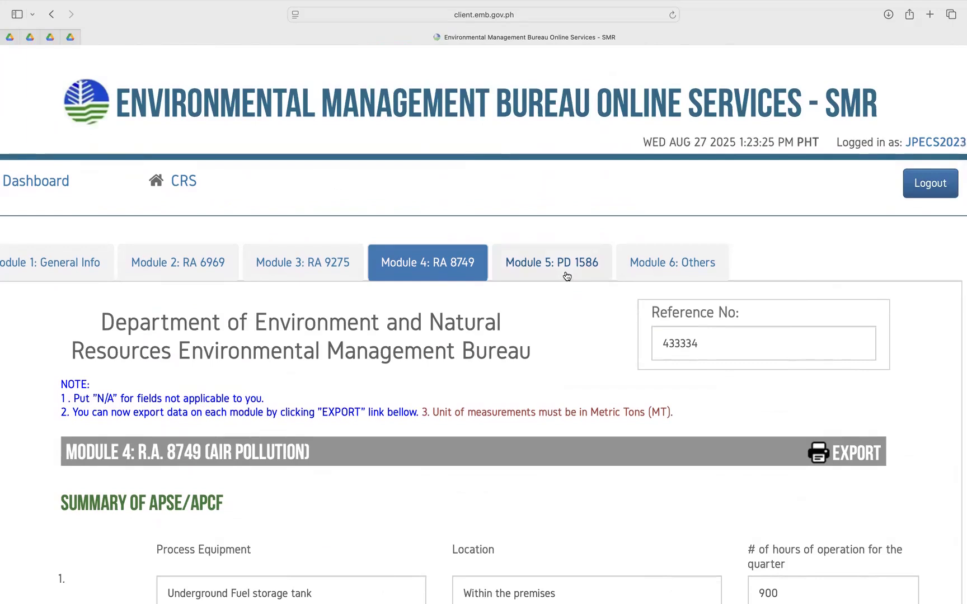
scroll(566, 309, "down", 4)
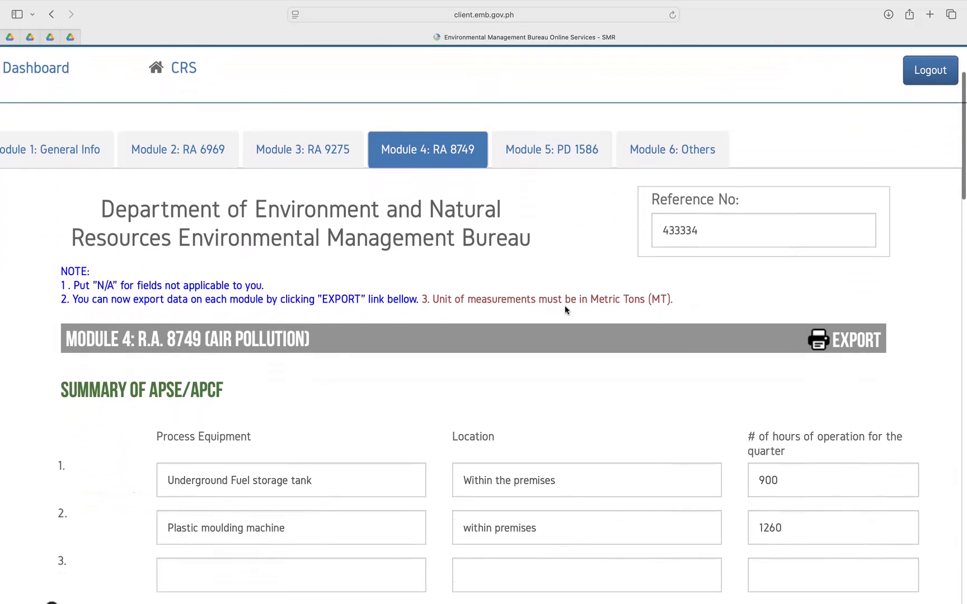
scroll(565, 309, "down", 3)
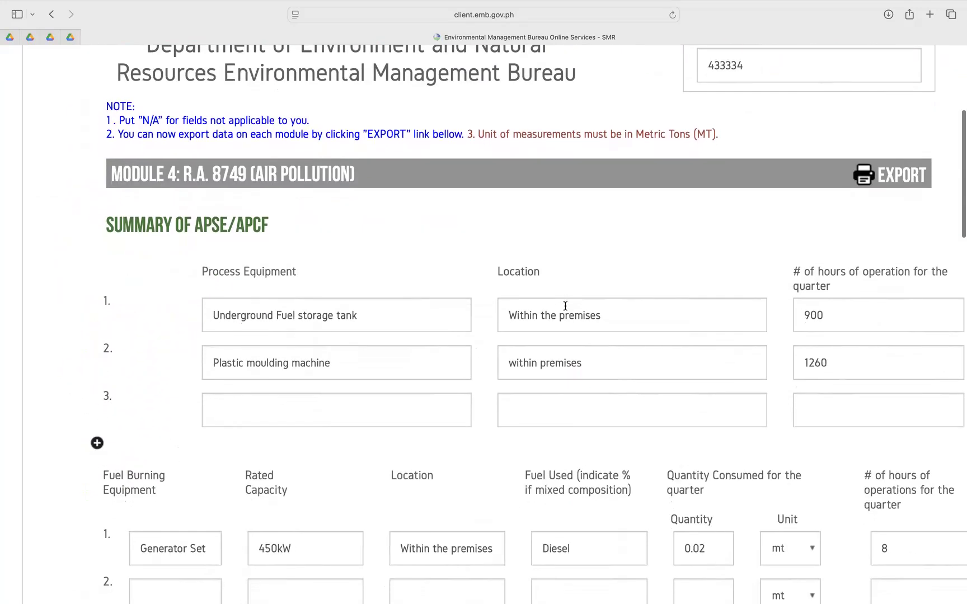
scroll(565, 310, "down", 1)
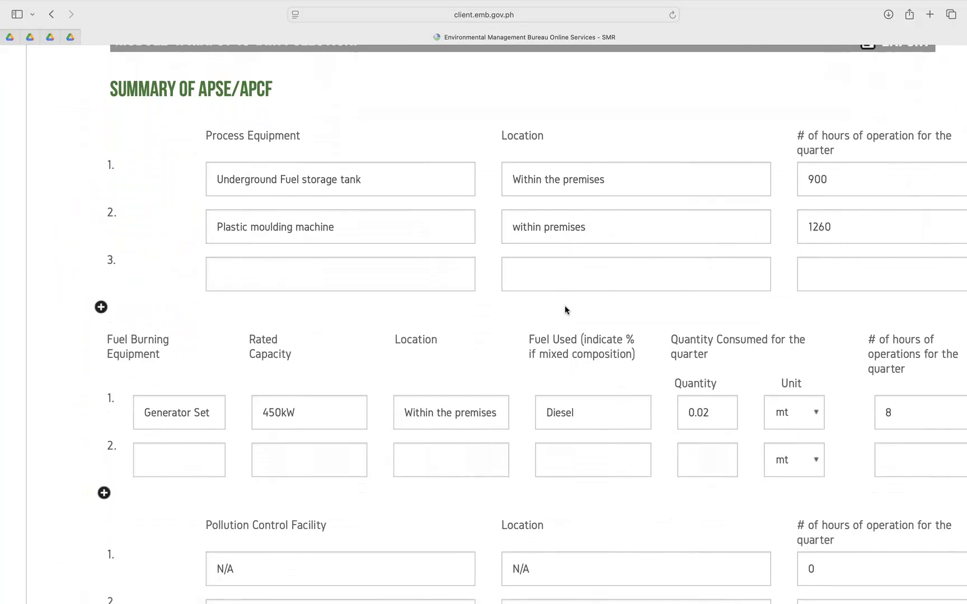
scroll(566, 309, "down", 10)
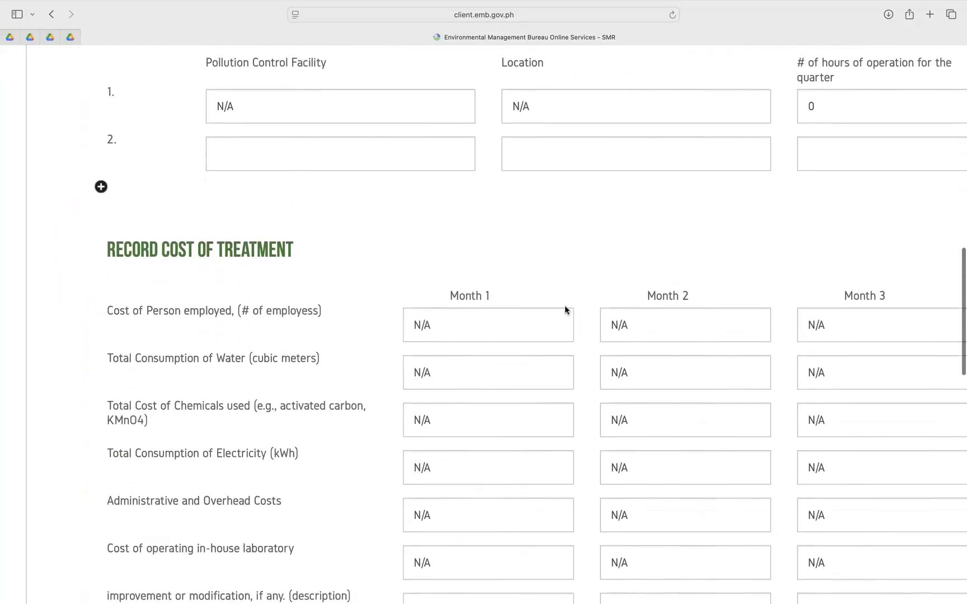
scroll(565, 309, "down", 10)
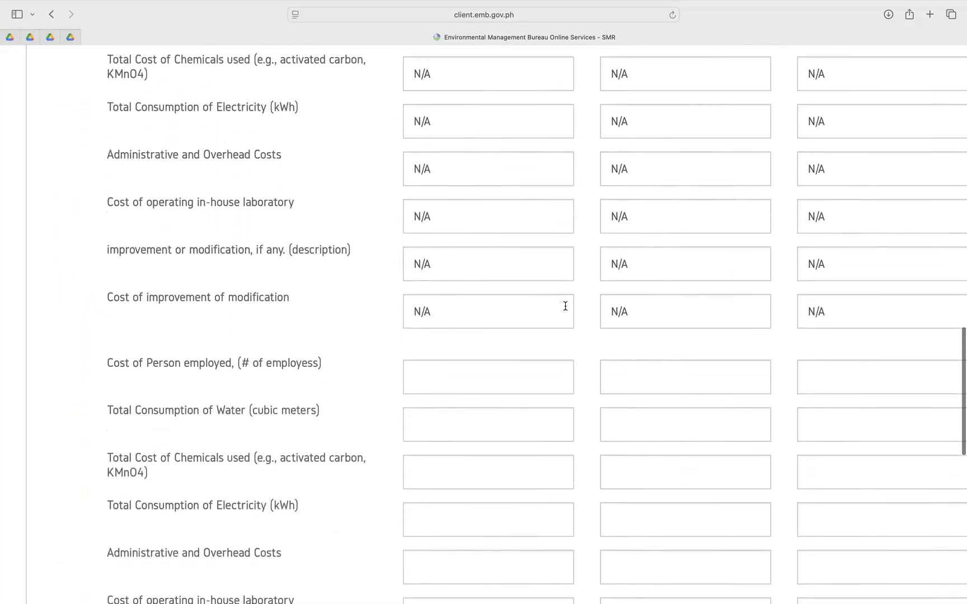
scroll(565, 306, "down", 5)
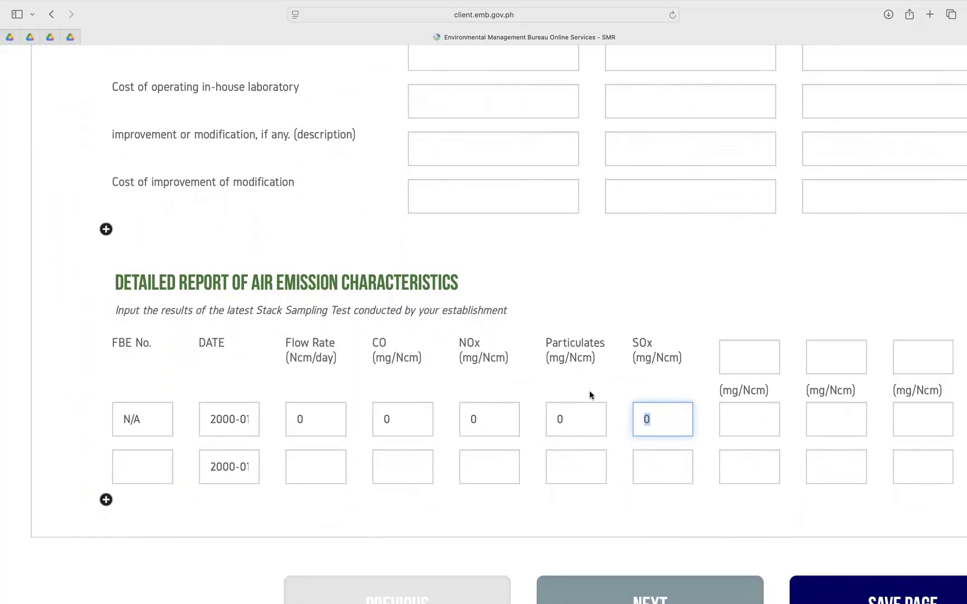
scroll(590, 394, "down", 2)
scroll(590, 393, "right", 2)
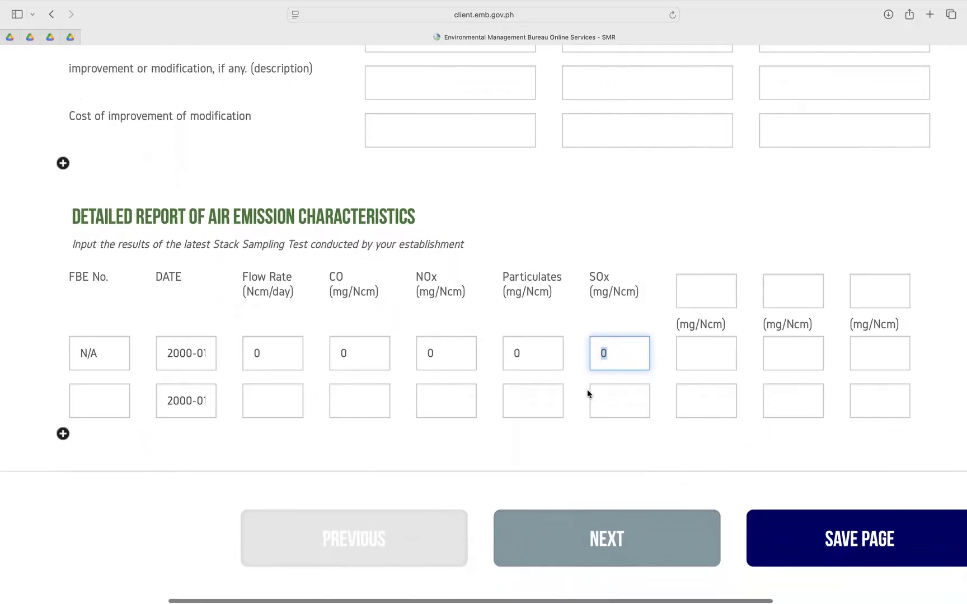
scroll(835, 479, "right", 3)
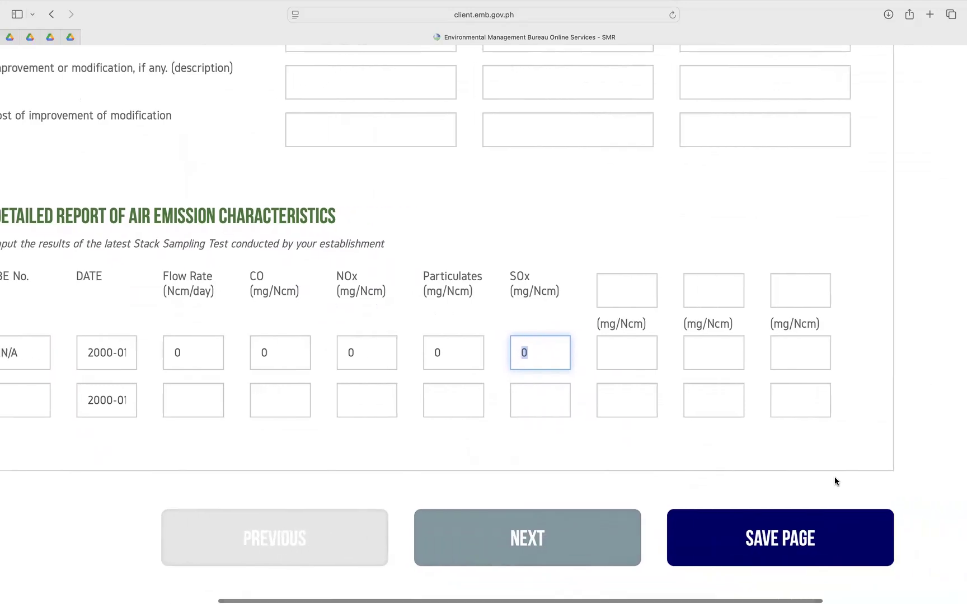
Return to the beginning of Module 4 to view its notes, the process equipment summary and the list of modules.
scroll(717, 386, "up", 15)
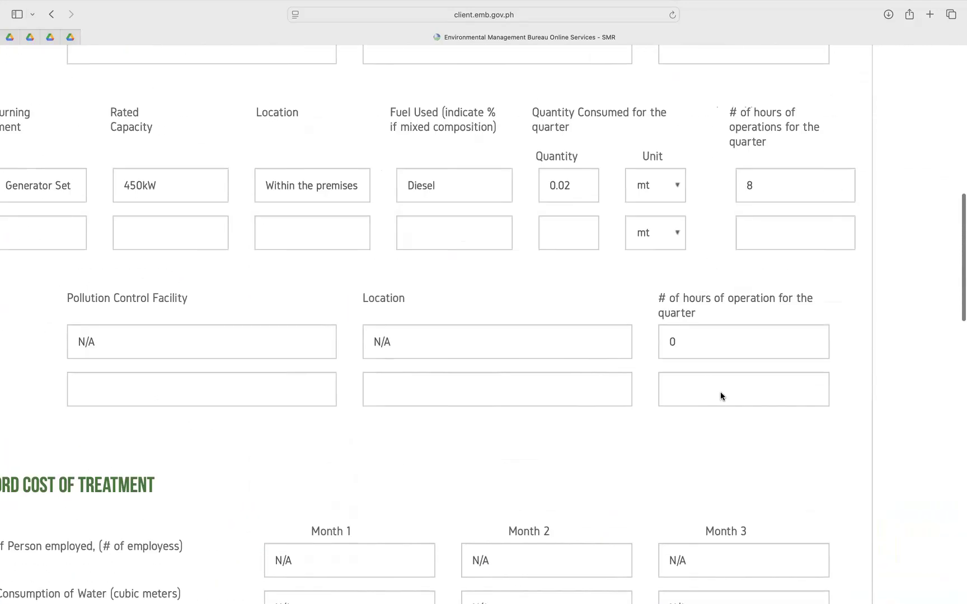
scroll(722, 397, "up", 3)
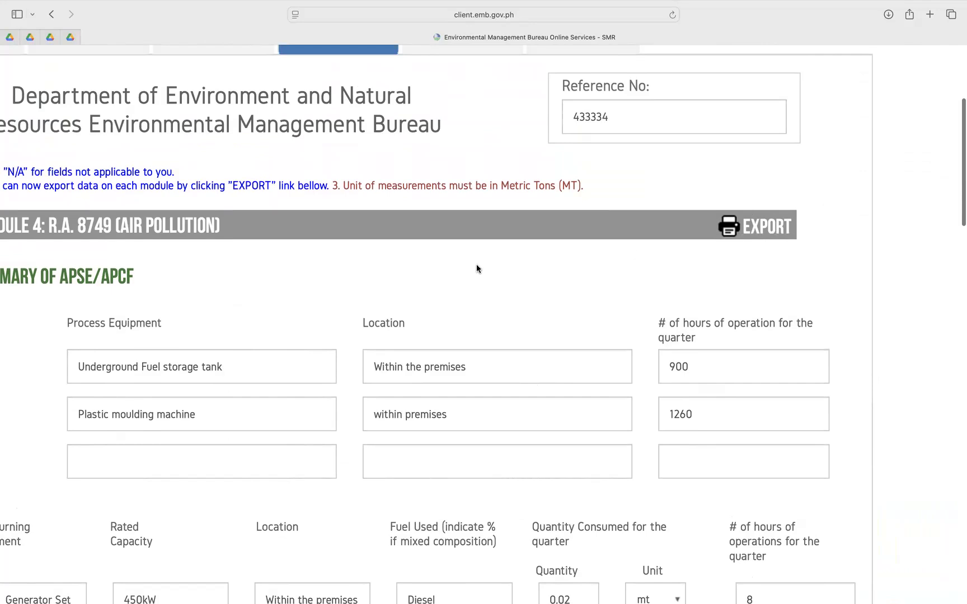
scroll(477, 268, "left", 3)
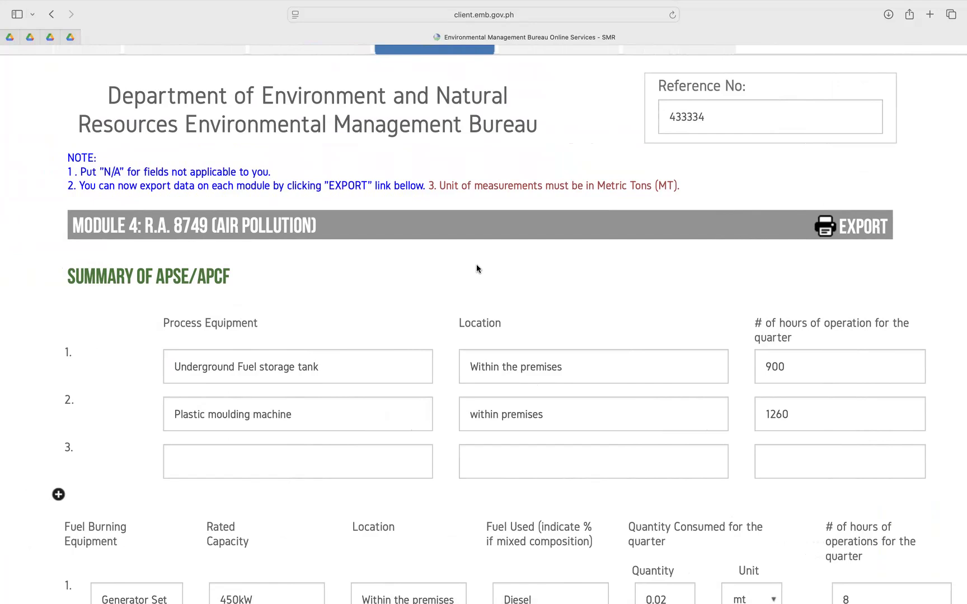
scroll(475, 264, "up", 4)
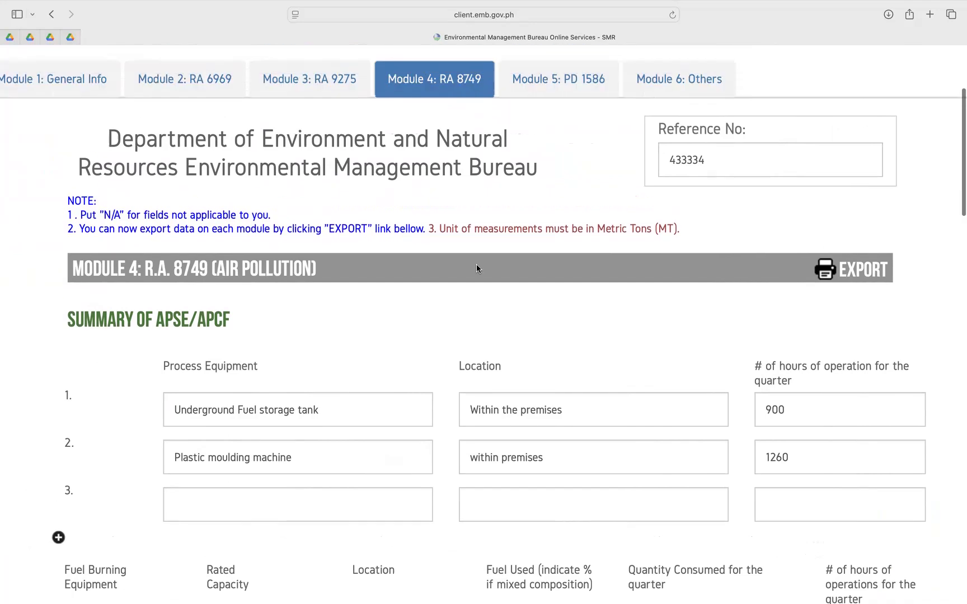
scroll(476, 264, "left", 1)
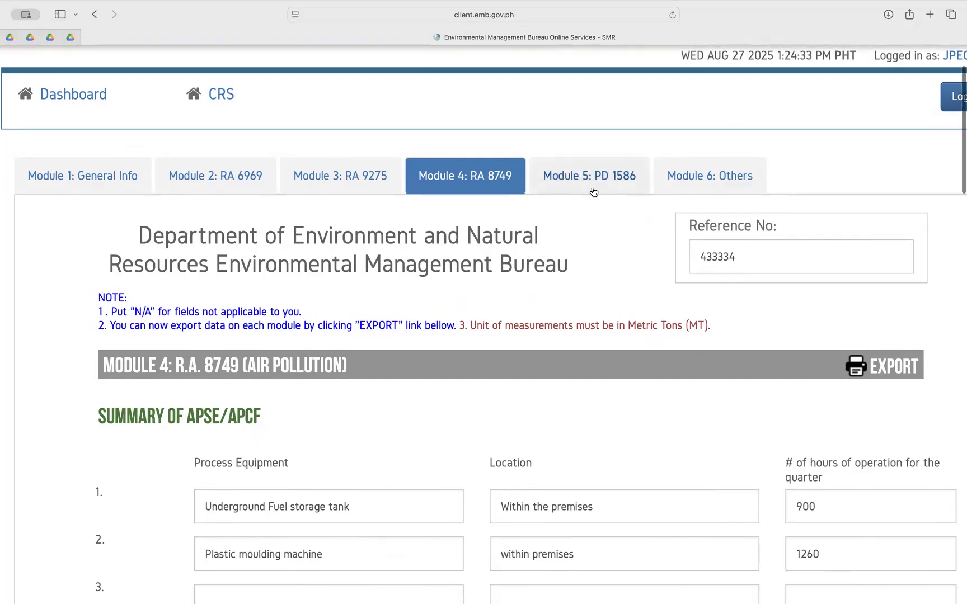
scroll(598, 179, "down", 1)
scroll(718, 170, "down", 1)
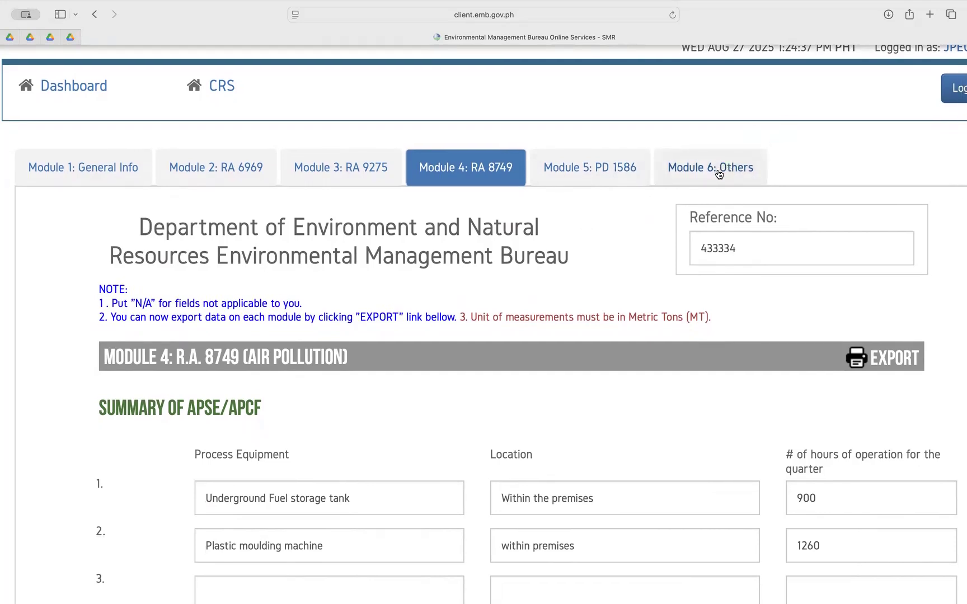
scroll(626, 227, "down", 3)
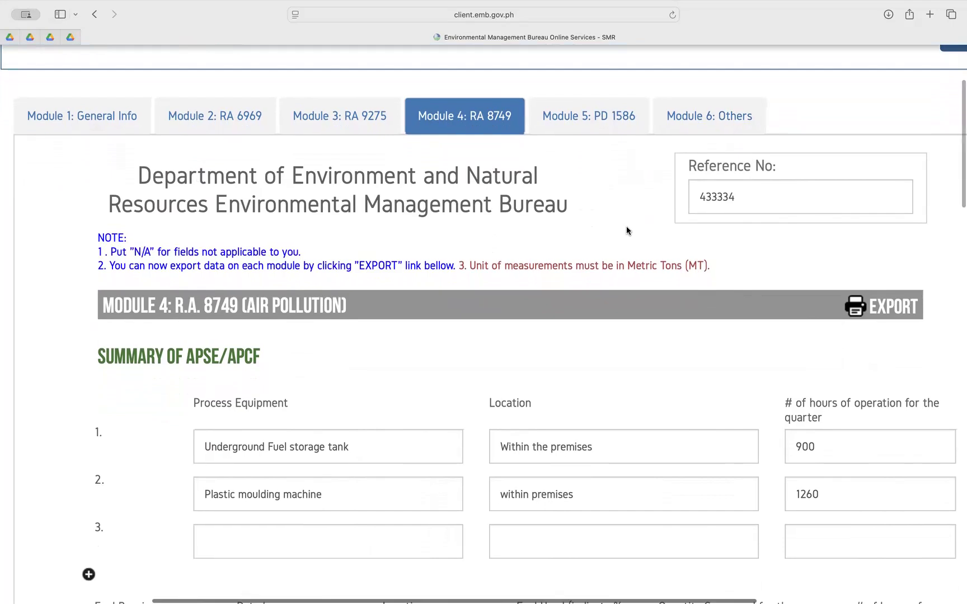